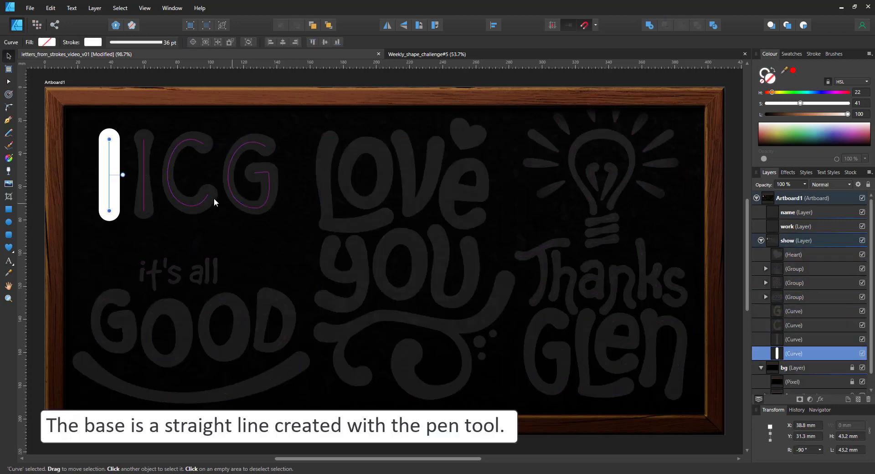
Bend the first straight line on the blackboard into a slight sideways curve
{"action": "left_click", "coordinate": [8, 83]}
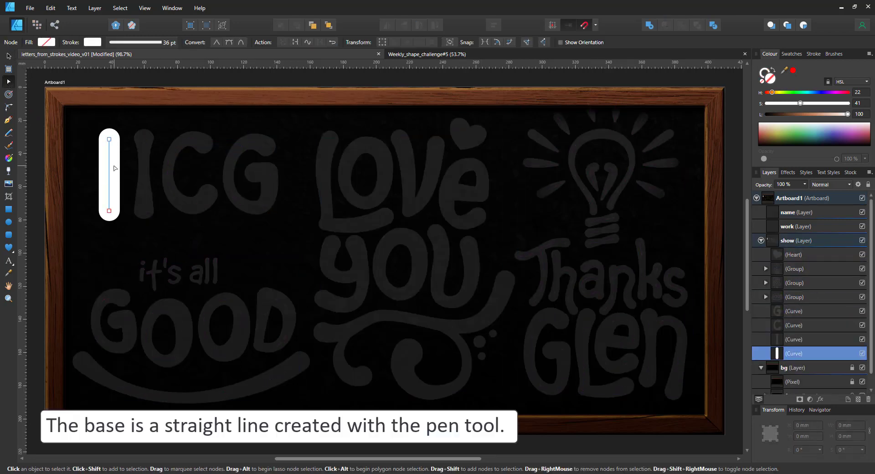
{"action": "mouse_move", "coordinate": [112, 168]}
{"action": "left_mouse_down"}
{"action": "mouse_move", "coordinate": [84, 174]}
{"action": "mouse_move", "coordinate": [135, 180]}
{"action": "mouse_move", "coordinate": [108, 177]}
{"action": "left_mouse_up"}
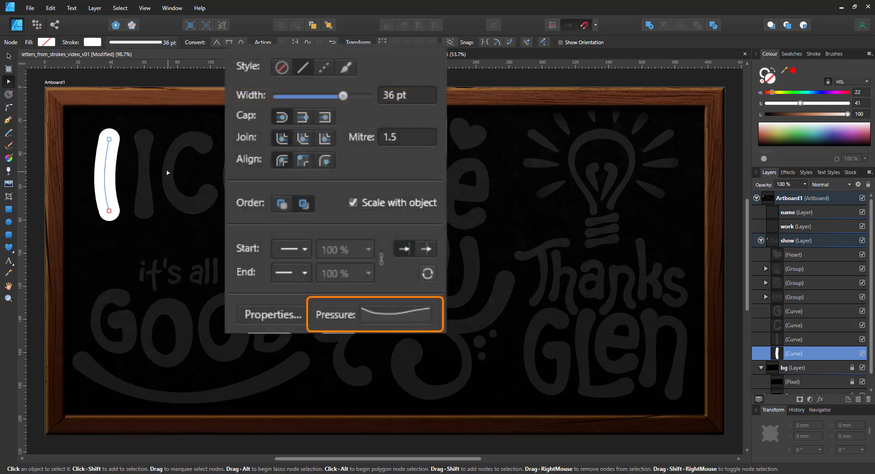
Raise the opacity of the second line, the one with the altered pressure profile, to 100%
{"action": "left_click", "coordinate": [145, 171]}
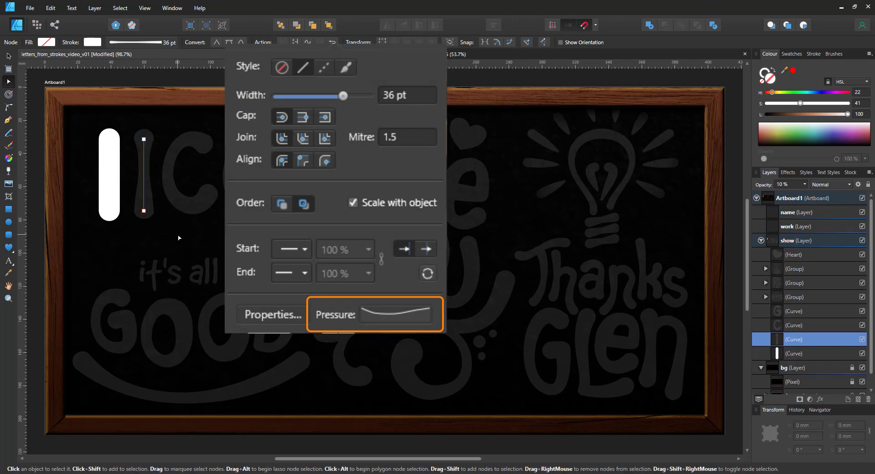
{"action": "key", "text": "0"}
{"action": "key", "text": "v"}
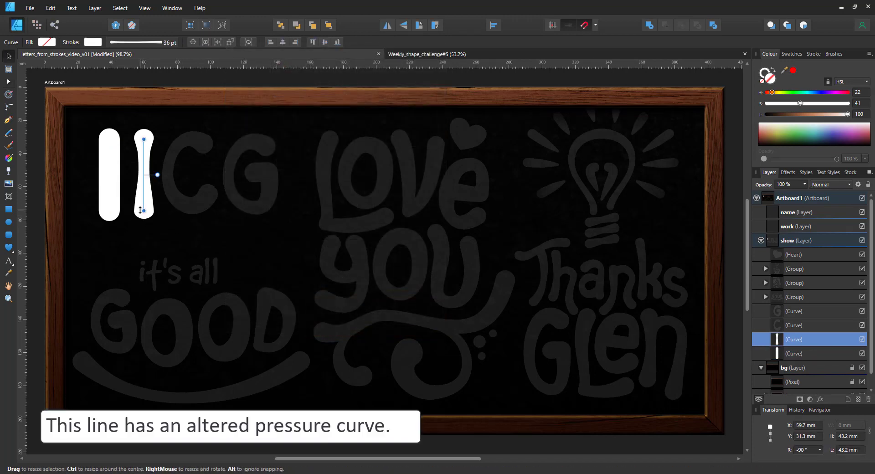
Reshape the second line into a W by extending it and adding and moving nodes along it
{"action": "key", "text": "a"}
{"action": "mouse_move", "coordinate": [144, 211]}
{"action": "left_mouse_down"}
{"action": "mouse_move", "coordinate": [228, 139]}
{"action": "mouse_move", "coordinate": [168, 188]}
{"action": "mouse_move", "coordinate": [172, 209]}
{"action": "mouse_move", "coordinate": [162, 209]}
{"action": "left_mouse_up"}
{"action": "left_click", "coordinate": [184, 139]}
{"action": "left_click", "coordinate": [188, 186]}
{"action": "left_click", "coordinate": [187, 183]}
{"action": "left_click_drag", "start_coordinate": [187, 183], "coordinate": [208, 208]}
{"action": "left_click", "coordinate": [199, 161]}
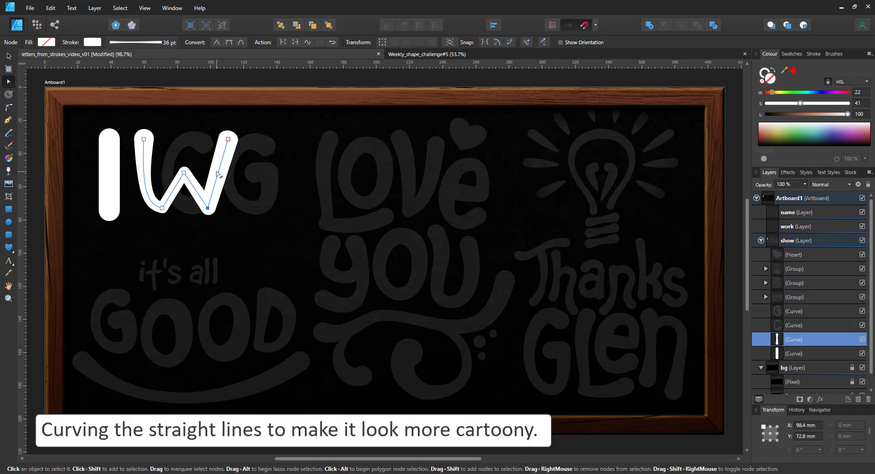
Curve the W's last stroke outward and convert its two bottom nodes to smooth
{"action": "left_click_drag", "start_coordinate": [222, 182], "coordinate": [235, 182]}
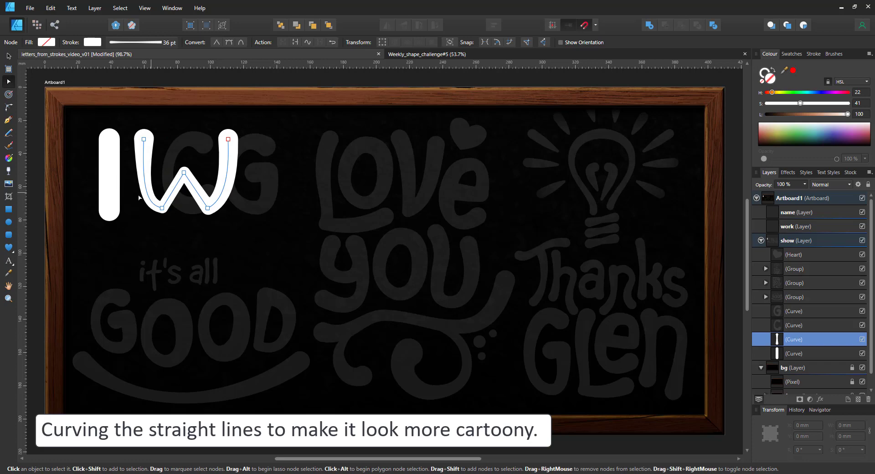
{"action": "left_click_drag", "start_coordinate": [124, 197], "coordinate": [234, 242]}
{"action": "left_click", "coordinate": [229, 43]}
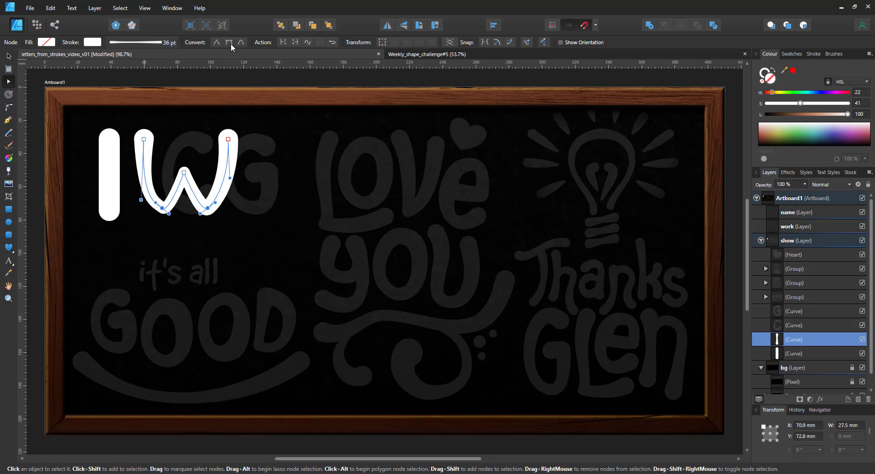
Narrow the W to about 35.4 mm and shift its two bottom nodes to uneven heights
{"action": "key", "text": "v"}
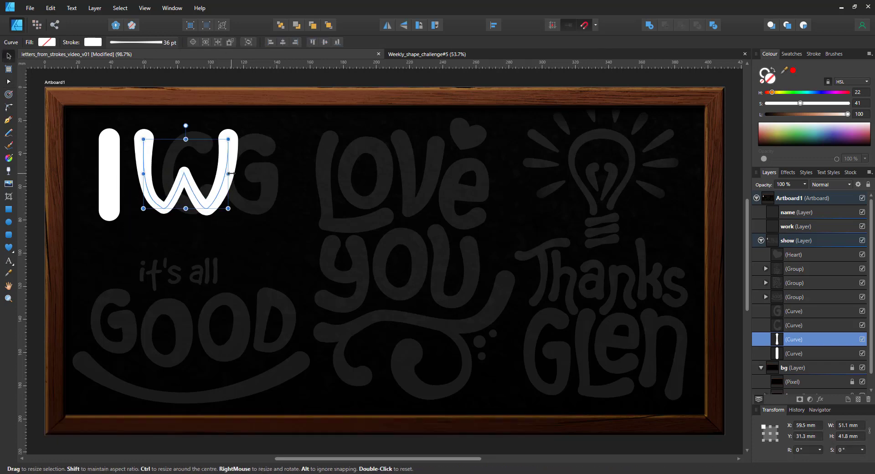
{"action": "left_click_drag", "start_coordinate": [231, 173], "coordinate": [202, 174]}
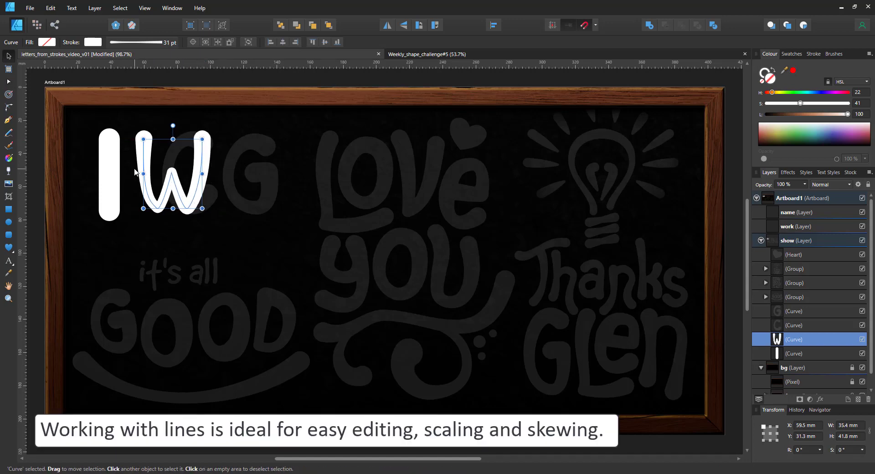
{"action": "key", "text": "a"}
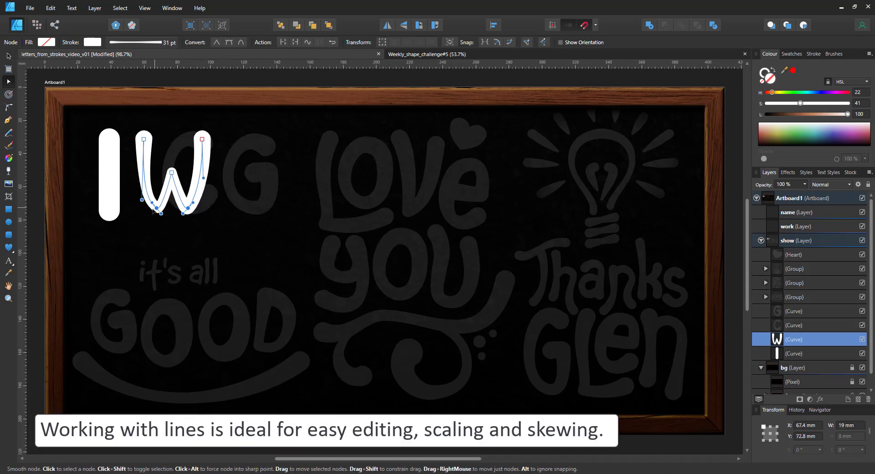
{"action": "left_click_drag", "start_coordinate": [155, 209], "coordinate": [193, 229]}
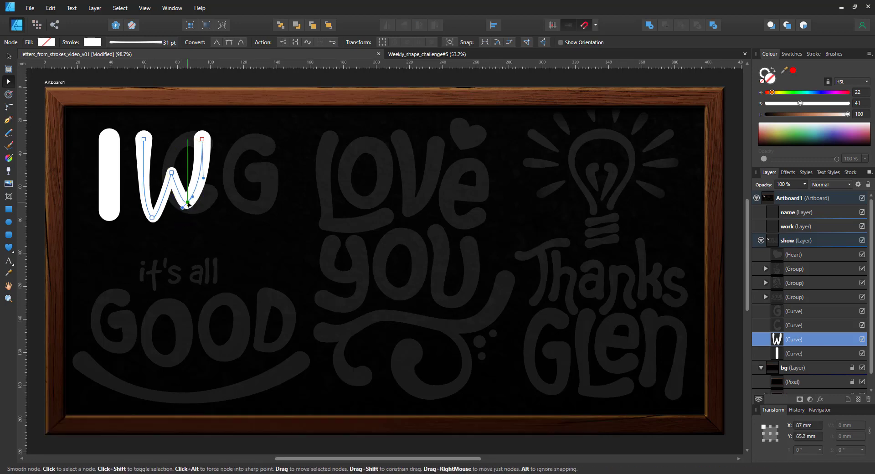
{"action": "left_click", "coordinate": [173, 256]}
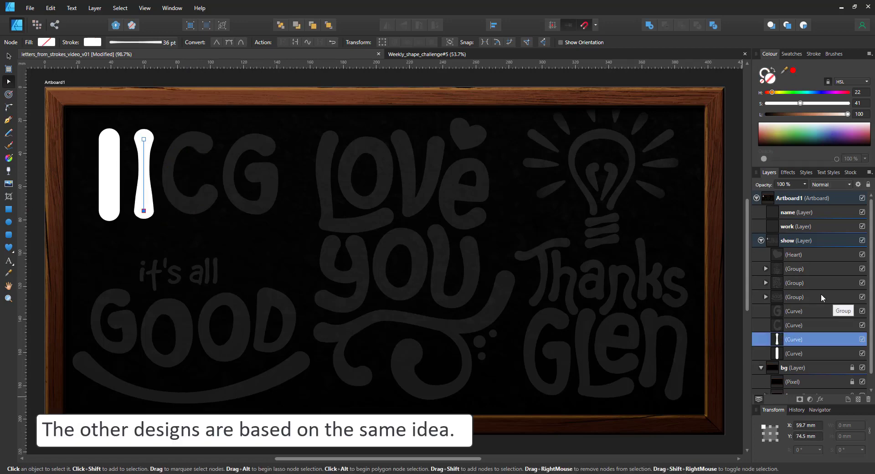
Raise the lettering groups and the heart in the show layer to full opacity
{"action": "left_click", "coordinate": [820, 297]}
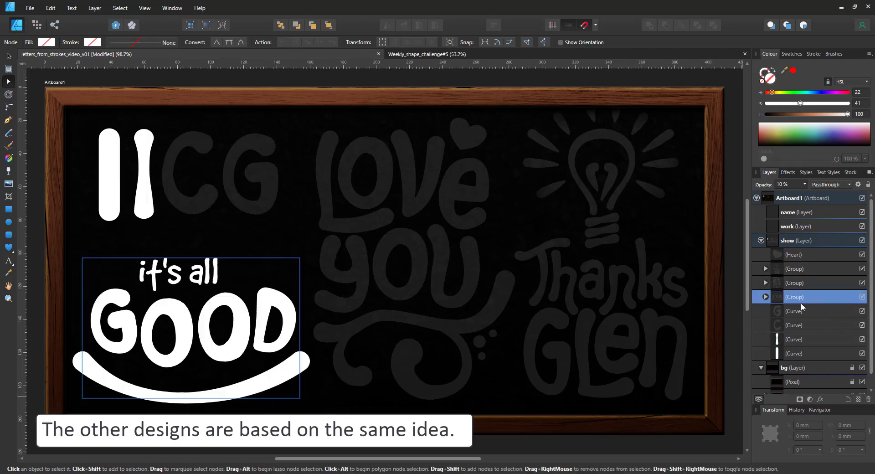
{"action": "left_click", "coordinate": [804, 279]}
{"action": "left_click", "coordinate": [807, 255]}
{"action": "left_click", "coordinate": [807, 268]}
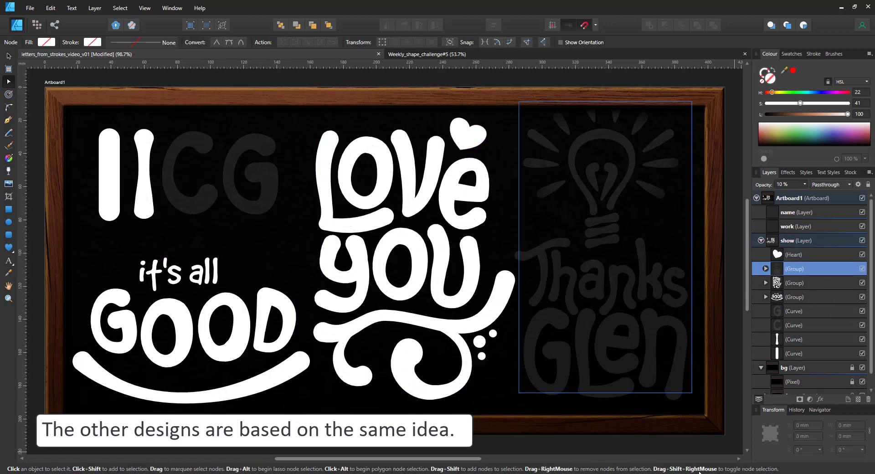
{"action": "left_click", "coordinate": [543, 450]}
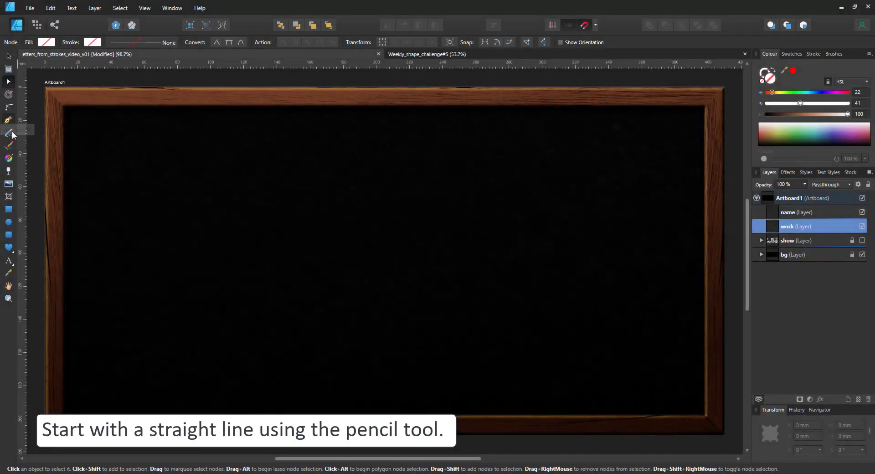
Draw a vertical straight line with the Pen tool near the middle of the blackboard, on the work layer
{"action": "left_click", "coordinate": [10, 123]}
{"action": "left_click", "coordinate": [388, 167]}
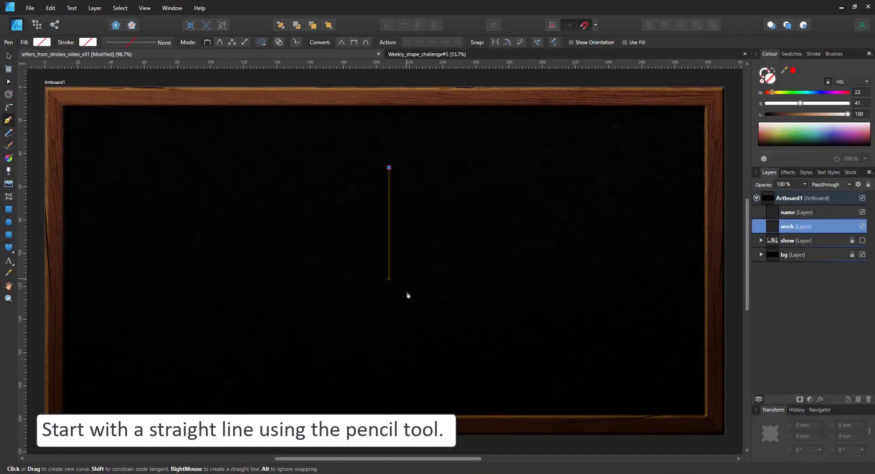
{"action": "left_click", "coordinate": [385, 356]}
Set the line's stroke width to 120 pt and its stroke colour to white
{"action": "left_click", "coordinate": [151, 45]}
{"action": "left_click", "coordinate": [170, 75]}
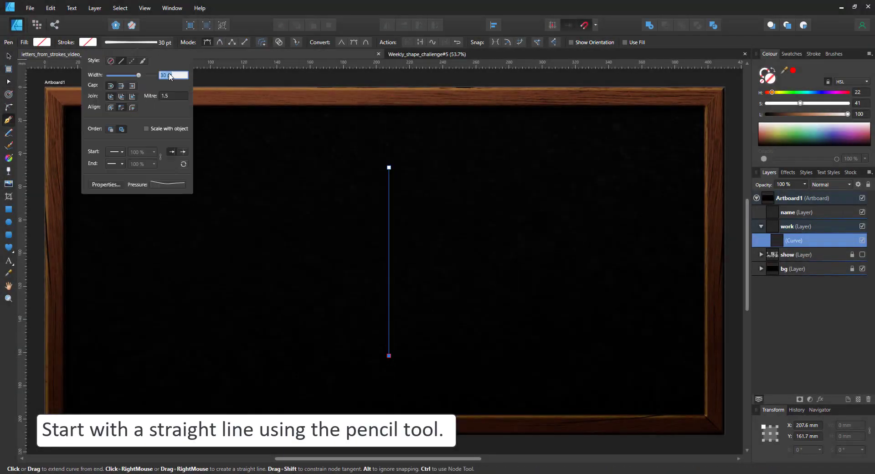
{"action": "type", "text": "120"}
{"action": "key", "text": "Return"}
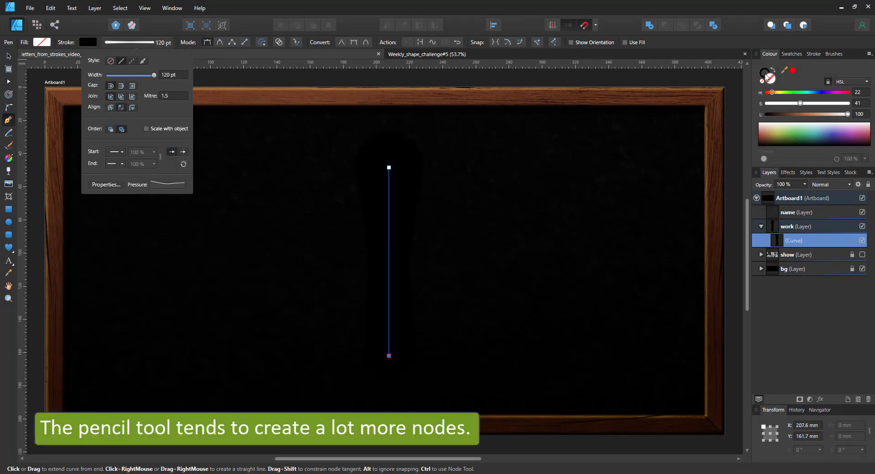
{"action": "left_click", "coordinate": [766, 71]}
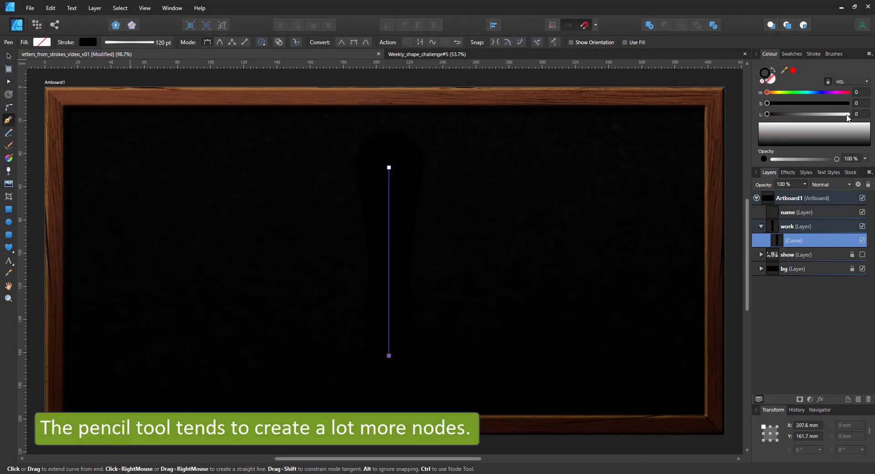
{"action": "left_click", "coordinate": [848, 114]}
Reset the line's pressure profile and set its stroke width to 80 pt
{"action": "left_click", "coordinate": [156, 43]}
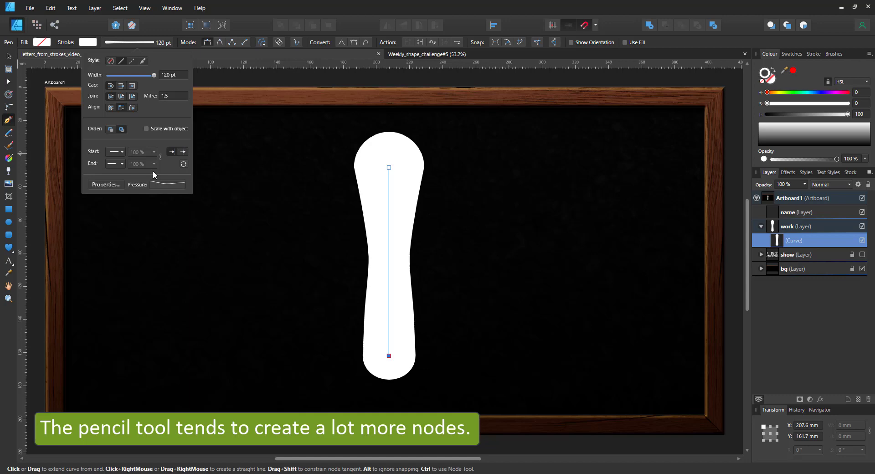
{"action": "left_click", "coordinate": [168, 184]}
{"action": "left_click", "coordinate": [170, 272]}
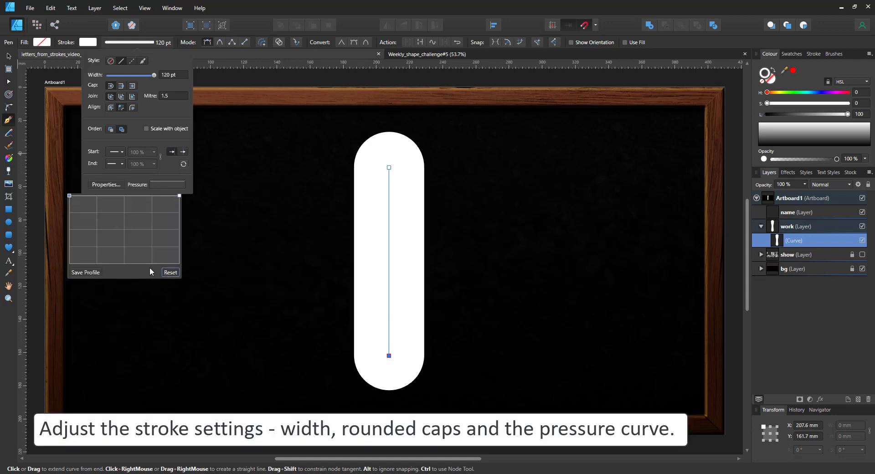
{"action": "left_click", "coordinate": [181, 74]}
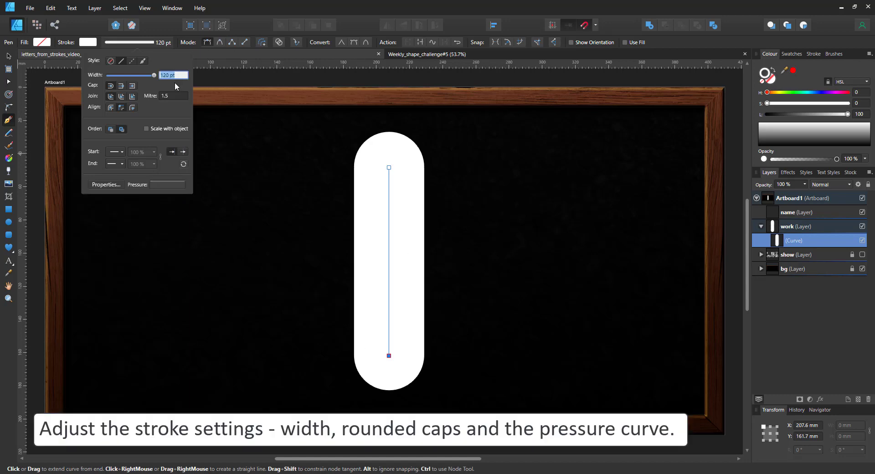
{"action": "type", "text": "80"}
{"action": "key", "text": "Return"}
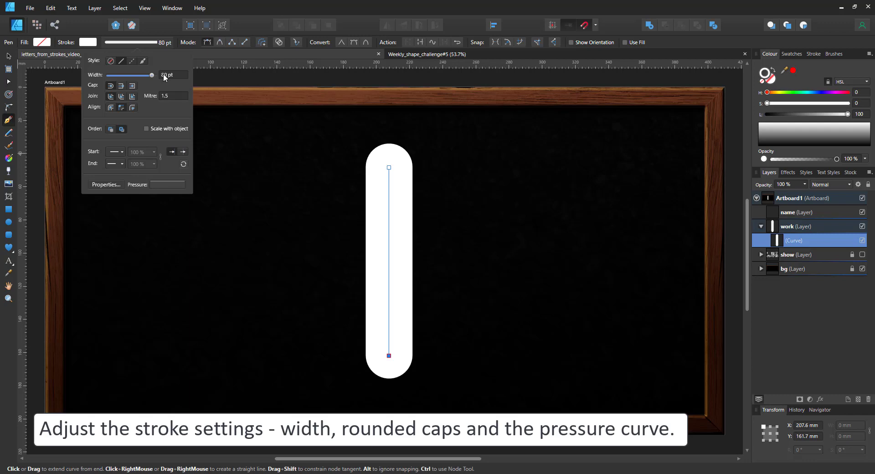
Shape the pressure curve with two inner points dipping evenly so the line is thinner in its middle than at its ends
{"action": "left_click", "coordinate": [167, 184]}
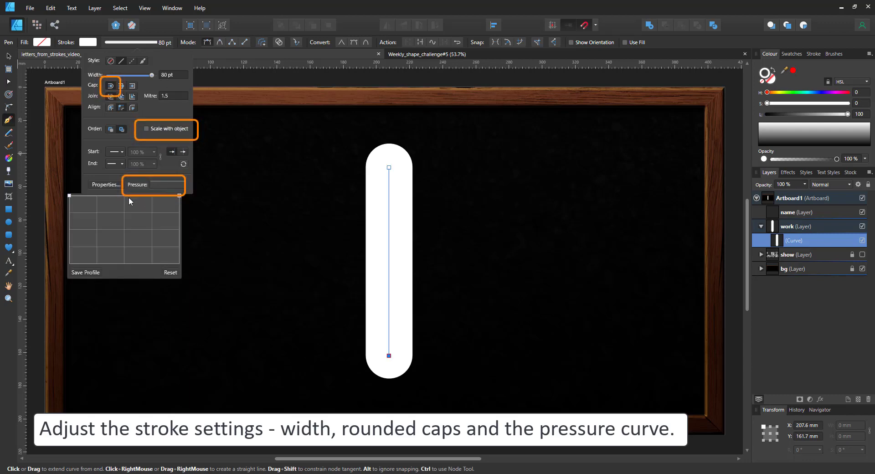
{"action": "mouse_move", "coordinate": [124, 196]}
{"action": "left_mouse_down"}
{"action": "mouse_move", "coordinate": [124, 231]}
{"action": "mouse_move", "coordinate": [100, 225]}
{"action": "mouse_move", "coordinate": [156, 222]}
{"action": "left_mouse_up"}
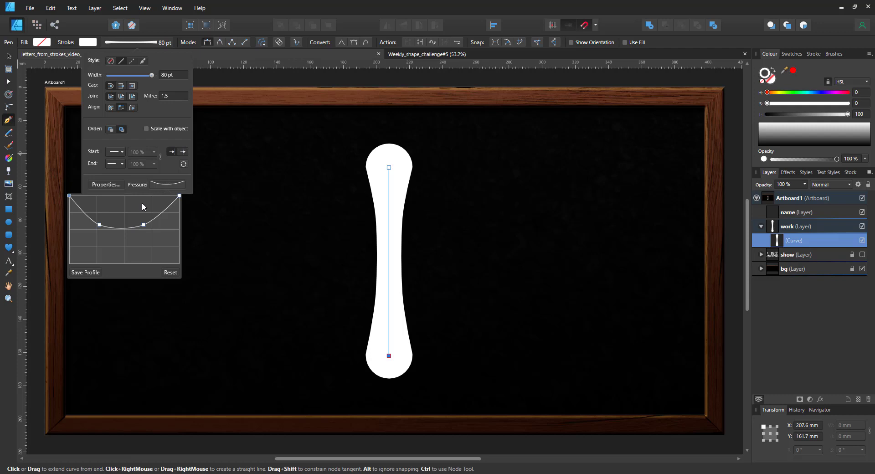
{"action": "left_click_drag", "start_coordinate": [100, 225], "coordinate": [142, 217]}
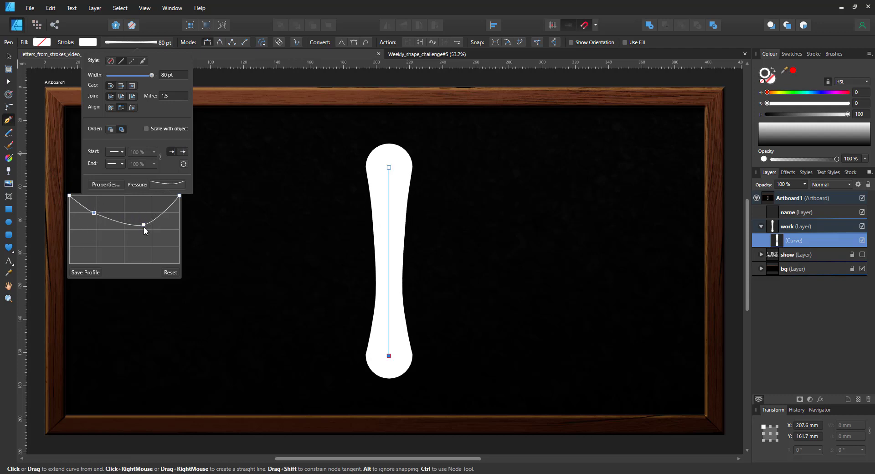
{"action": "left_click_drag", "start_coordinate": [142, 224], "coordinate": [99, 211]}
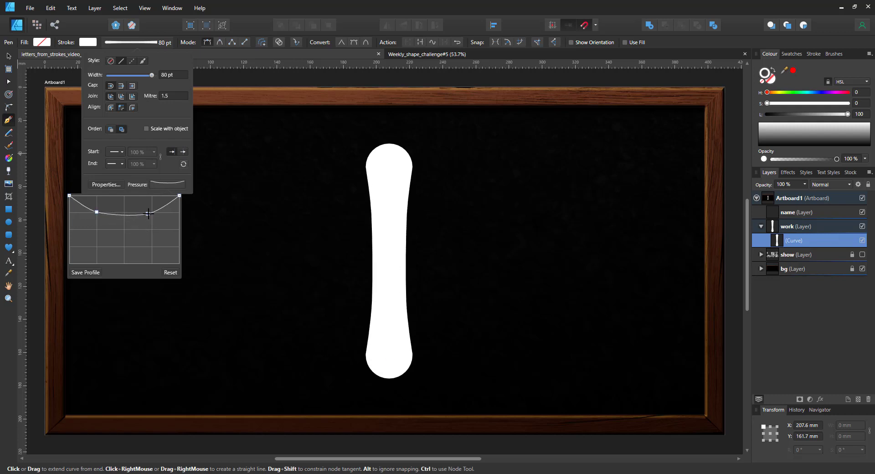
{"action": "left_click_drag", "start_coordinate": [149, 214], "coordinate": [151, 213]}
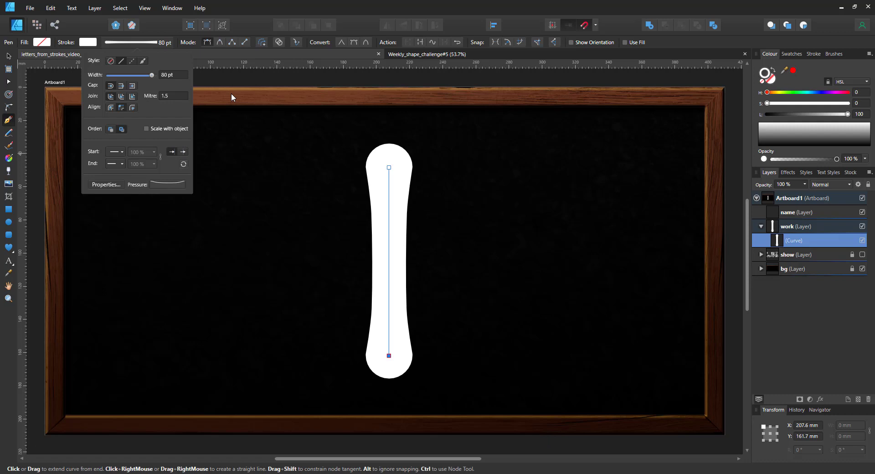
{"action": "left_click", "coordinate": [217, 74]}
Place the line near the blackboard's left edge with a copy of it further to the right
{"action": "key", "text": "v"}
{"action": "mouse_move", "coordinate": [387, 181]}
{"action": "left_mouse_down"}
{"action": "mouse_move", "coordinate": [132, 181]}
{"action": "mouse_move", "coordinate": [301, 188]}
{"action": "left_mouse_up"}
Bend the copied line into a rounded C by pulling its middle leftward and adjusting the curve handles
{"action": "key", "text": "a"}
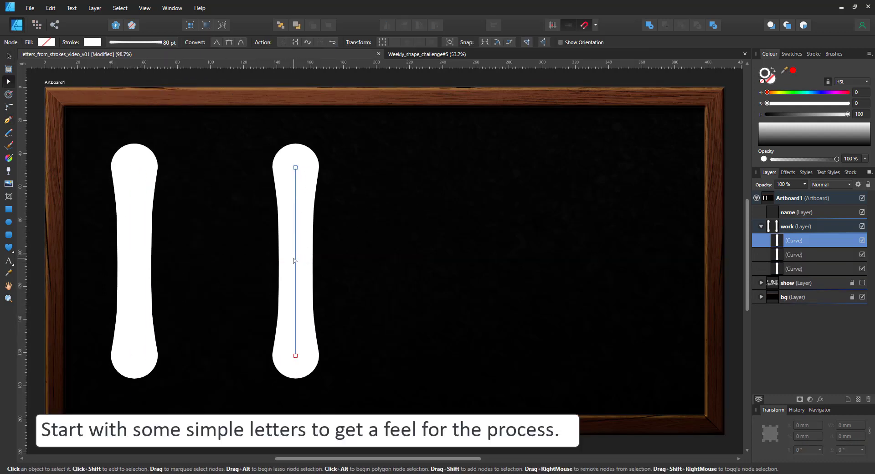
{"action": "left_click_drag", "start_coordinate": [296, 260], "coordinate": [201, 257]}
{"action": "left_click", "coordinate": [202, 256]}
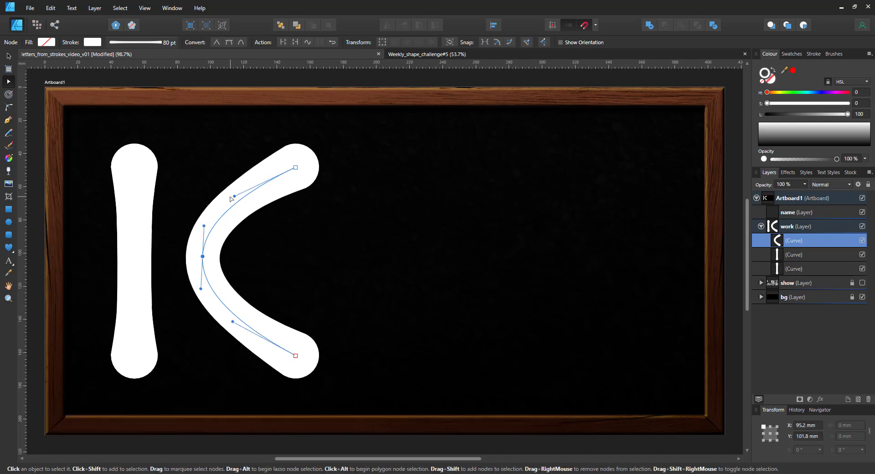
{"action": "left_click_drag", "start_coordinate": [233, 197], "coordinate": [208, 130]}
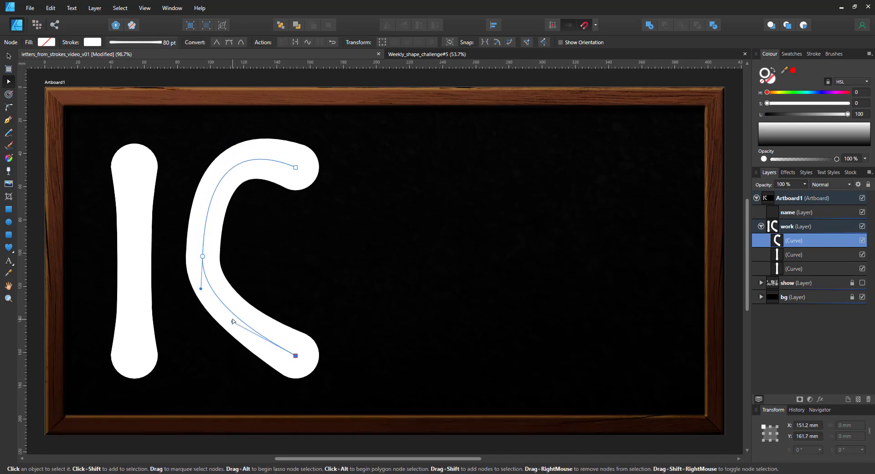
{"action": "left_click_drag", "start_coordinate": [232, 322], "coordinate": [204, 394]}
Scale the C down to about 54 mm wide, keeping its 80 pt stroke width
{"action": "key", "text": "v"}
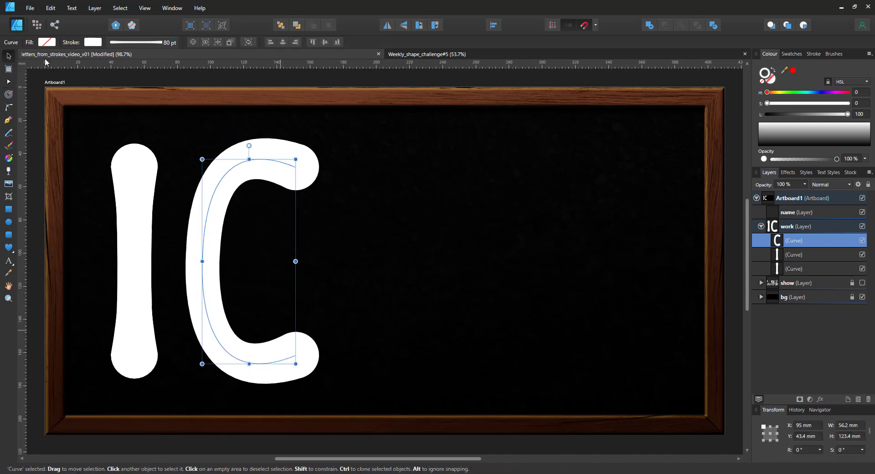
{"action": "left_click", "coordinate": [139, 42]}
{"action": "mouse_move", "coordinate": [295, 159]}
{"action": "left_mouse_down"}
{"action": "mouse_move", "coordinate": [288, 206]}
{"action": "mouse_move", "coordinate": [289, 196]}
{"action": "mouse_move", "coordinate": [260, 196]}
{"action": "mouse_move", "coordinate": [164, 256]}
{"action": "mouse_move", "coordinate": [203, 255]}
{"action": "left_mouse_up"}
Duplicate the C, rotate the copy so it opens upward as a U, and place it beside the C
{"action": "key", "text": "ctrl+j"}
{"action": "left_click_drag", "start_coordinate": [248, 300], "coordinate": [248, 327]}
{"action": "left_click_drag", "start_coordinate": [249, 211], "coordinate": [407, 218]}
Refine the U by moving its bottom node and pulling the curve handles of both sides outward
{"action": "key", "text": "a"}
{"action": "left_click_drag", "start_coordinate": [352, 341], "coordinate": [410, 314]}
{"action": "left_click_drag", "start_coordinate": [324, 320], "coordinate": [309, 322]}
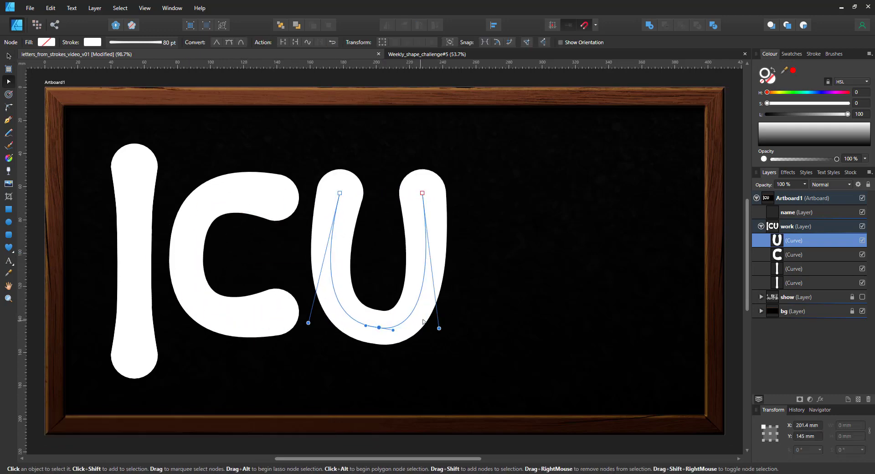
{"action": "left_click_drag", "start_coordinate": [439, 328], "coordinate": [457, 327]}
Duplicate the C, reduce the copy's height to about 51 mm, and place it to the right of the U
{"action": "key", "text": "v"}
{"action": "left_click", "coordinate": [253, 212]}
{"action": "key", "text": "ctrl+j"}
{"action": "left_click_drag", "start_coordinate": [276, 193], "coordinate": [278, 204]}
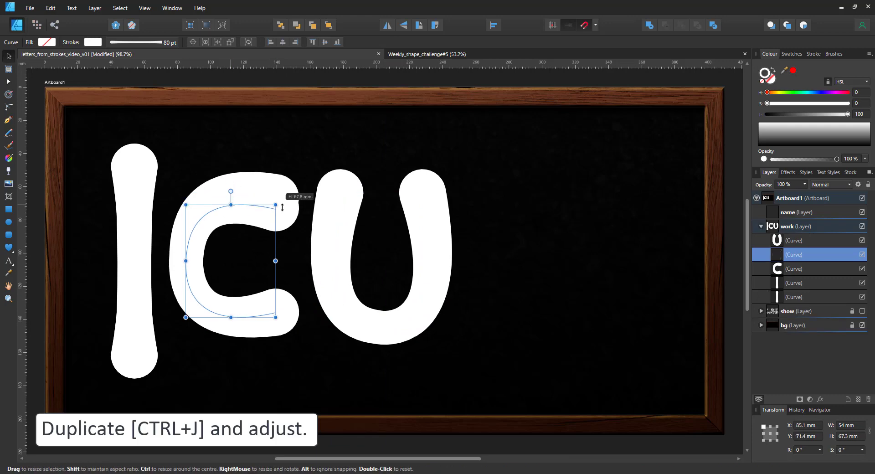
{"action": "key", "text": "ctrl+z"}
{"action": "left_click_drag", "start_coordinate": [231, 193], "coordinate": [553, 201]}
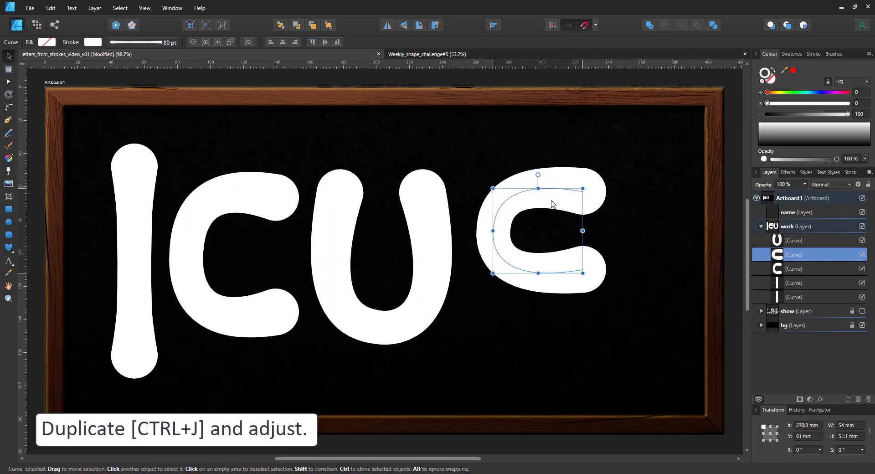
Duplicate the small C, rotate the copy 180°, and place it beneath the original as the lower half of an S
{"action": "key", "text": "ctrl+j"}
{"action": "left_click", "coordinate": [419, 25]}
{"action": "left_click", "coordinate": [419, 26]}
{"action": "left_click_drag", "start_coordinate": [553, 231], "coordinate": [564, 317]}
Join the meeting ends of the two C curves into one S and delete the surplus node at its centre
{"action": "key", "text": "a"}
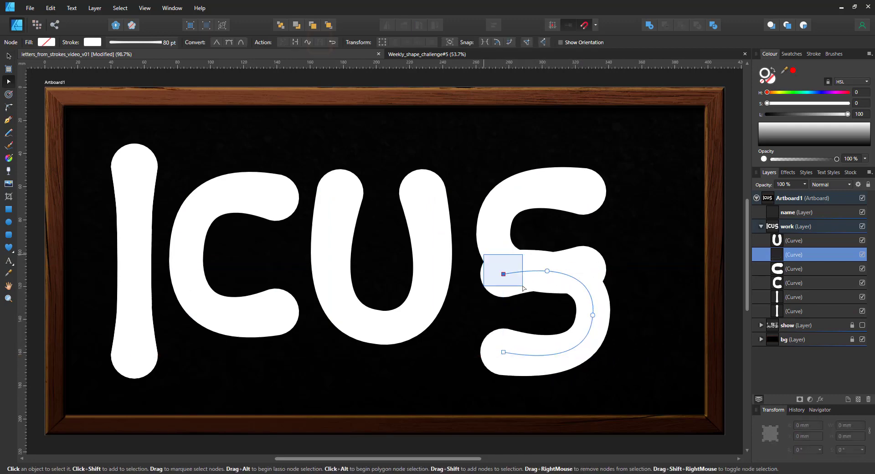
{"action": "left_click", "coordinate": [542, 257], "text": "shift"}
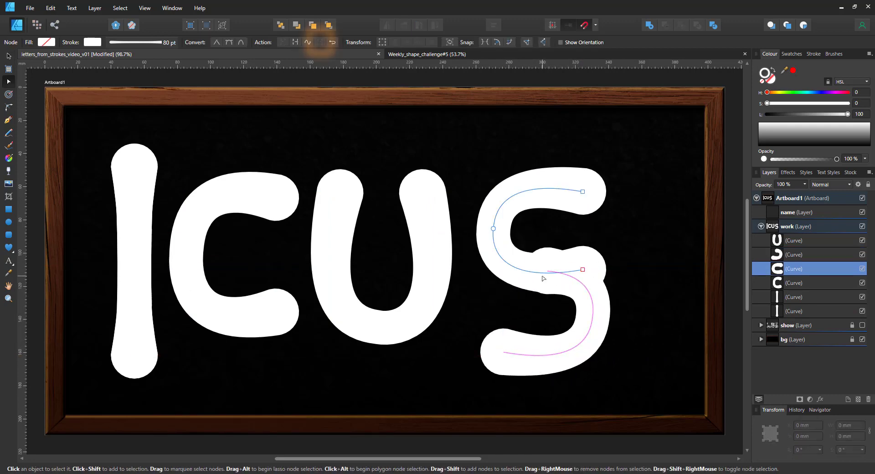
{"action": "left_click", "coordinate": [319, 45]}
{"action": "left_click", "coordinate": [537, 306]}
{"action": "left_click", "coordinate": [543, 273]}
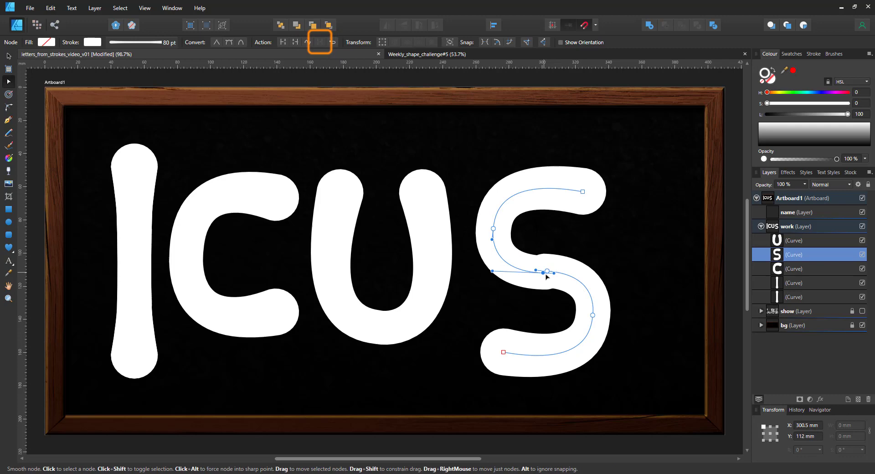
{"action": "key", "text": "Delete"}
{"action": "left_click_drag", "start_coordinate": [536, 253], "coordinate": [553, 283]}
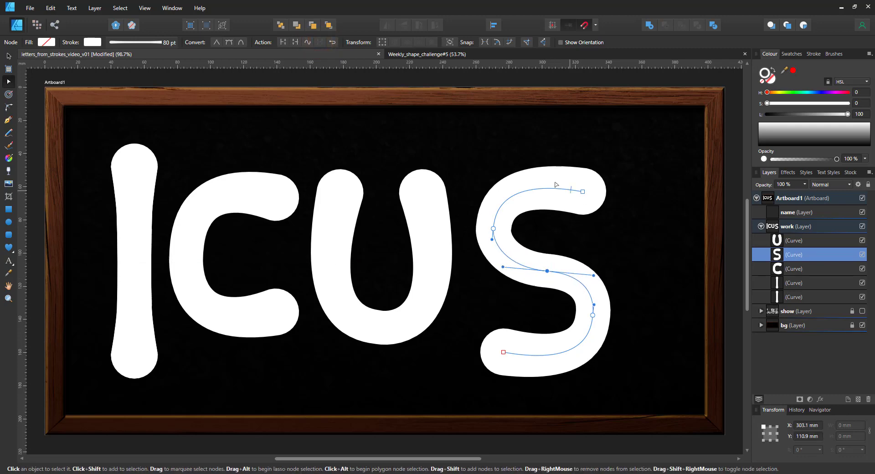
Add a node on the S's upper and lower arcs, and move both end nodes to curl the tips inward
{"action": "left_click", "coordinate": [541, 188]}
{"action": "left_click", "coordinate": [537, 355]}
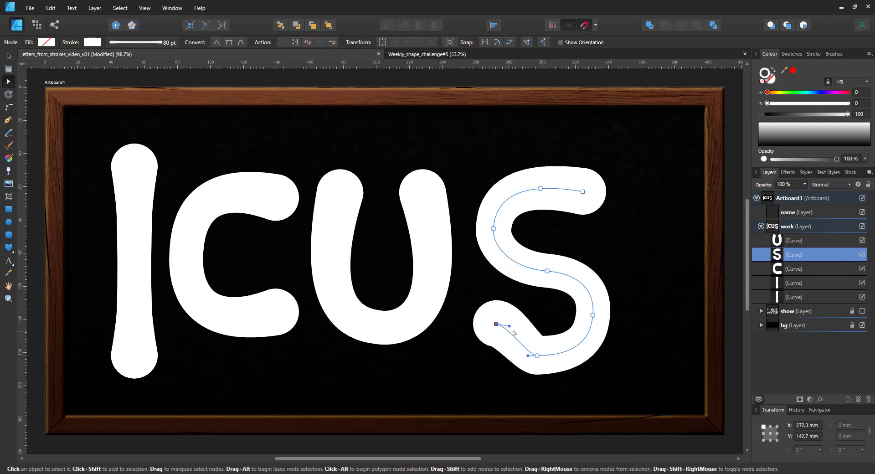
{"action": "left_click_drag", "start_coordinate": [502, 353], "coordinate": [496, 324]}
{"action": "left_click", "coordinate": [583, 191]}
{"action": "left_click_drag", "start_coordinate": [583, 191], "coordinate": [587, 212]}
Resize the S to about 60 mm wide and 81.5 mm high, placed just right of the U
{"action": "key", "text": "v"}
{"action": "left_click_drag", "start_coordinate": [546, 286], "coordinate": [403, 291]}
{"action": "left_click_drag", "start_coordinate": [400, 360], "coordinate": [400, 327]}
{"action": "left_click_drag", "start_coordinate": [433, 256], "coordinate": [569, 257]}
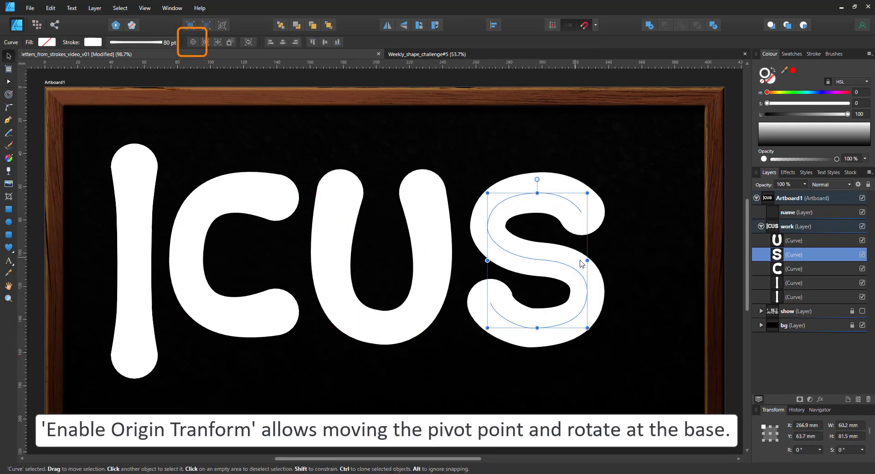
Refine the S by raising its top node and adjusting the curve handle near its lower end
{"action": "key", "text": "a"}
{"action": "left_click_drag", "start_coordinate": [537, 193], "coordinate": [533, 185]}
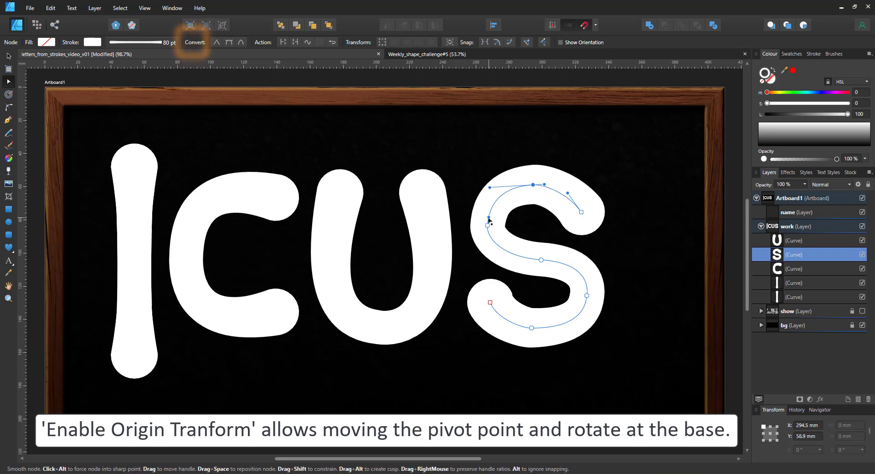
{"action": "left_click", "coordinate": [531, 328]}
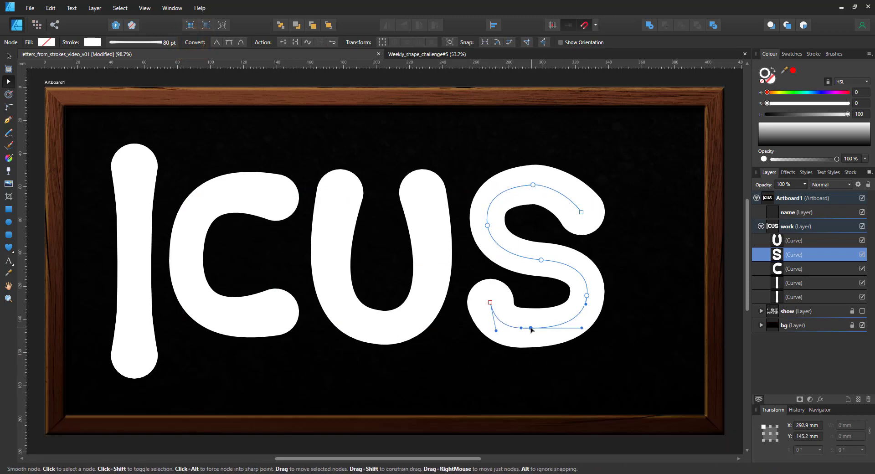
{"action": "left_click_drag", "start_coordinate": [497, 332], "coordinate": [485, 344]}
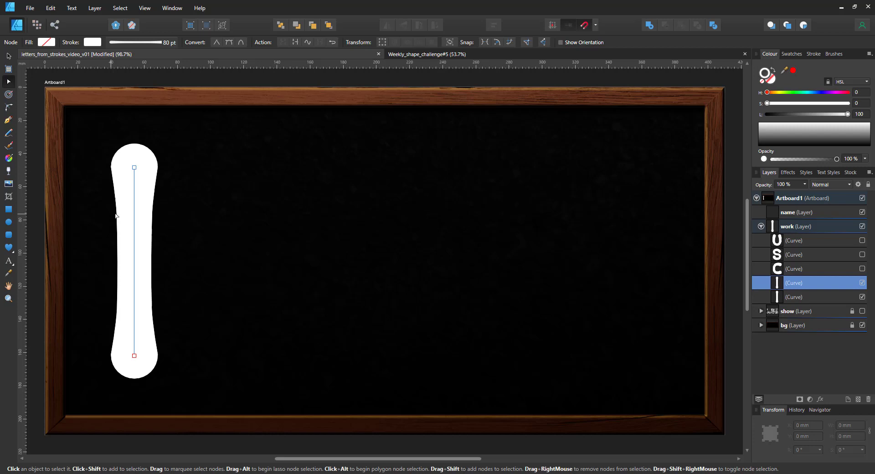
Place two copies of the I stroke side by side on the board and join their upper ends
{"action": "key", "text": "v"}
{"action": "left_click_drag", "start_coordinate": [125, 198], "coordinate": [350, 203]}
{"action": "key", "text": "a"}
{"action": "left_click", "coordinate": [233, 182]}
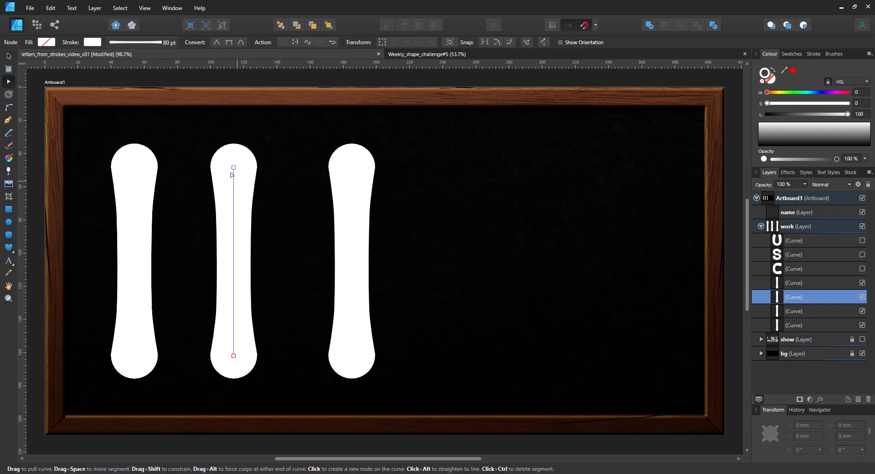
{"action": "left_click", "coordinate": [351, 182], "text": "shift"}
{"action": "left_click_drag", "start_coordinate": [172, 122], "coordinate": [399, 199]}
{"action": "left_click", "coordinate": [320, 42]}
Add a node midway along the line joining the two strokes and pull it down to form an M
{"action": "left_click_drag", "start_coordinate": [203, 147], "coordinate": [234, 160]}
{"action": "left_click", "coordinate": [293, 168]}
{"action": "left_click_drag", "start_coordinate": [293, 167], "coordinate": [289, 273]}
{"action": "key", "text": "v"}
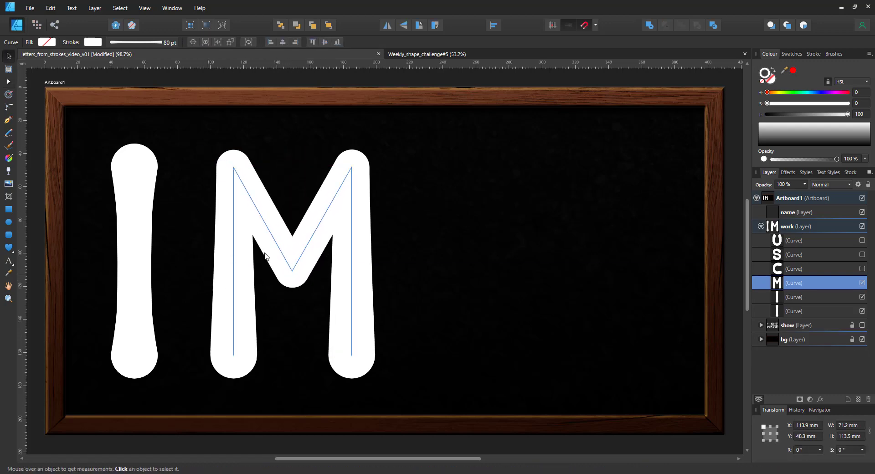
Duplicate the M to the right, bend its leg, and convert all its nodes to smooth
{"action": "left_click_drag", "start_coordinate": [276, 240], "coordinate": [446, 228]}
{"action": "key", "text": "a"}
{"action": "left_click_drag", "start_coordinate": [588, 242], "coordinate": [615, 219]}
{"action": "key", "text": "ctrl+a"}
{"action": "left_click", "coordinate": [231, 43]}
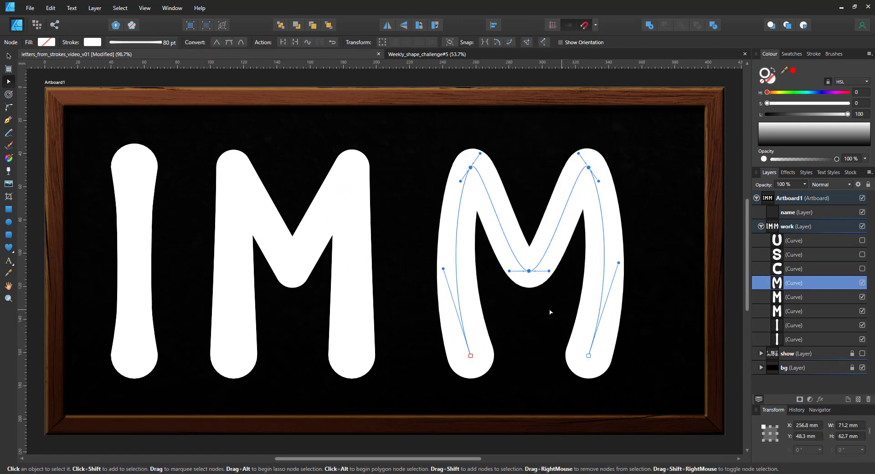
Raise the M copy's middle node, add a node on its left leg, and sweep the leg's end outward
{"action": "mouse_move", "coordinate": [529, 271]}
{"action": "left_mouse_down"}
{"action": "mouse_move", "coordinate": [527, 226]}
{"action": "mouse_move", "coordinate": [532, 329]}
{"action": "mouse_move", "coordinate": [532, 234]}
{"action": "mouse_move", "coordinate": [531, 256]}
{"action": "left_mouse_up"}
{"action": "left_click", "coordinate": [462, 322]}
{"action": "left_click_drag", "start_coordinate": [471, 356], "coordinate": [416, 374]}
{"action": "left_click_drag", "start_coordinate": [413, 363], "coordinate": [435, 370]}
{"action": "left_click_drag", "start_coordinate": [465, 333], "coordinate": [471, 362]}
{"action": "left_click_drag", "start_coordinate": [589, 355], "coordinate": [596, 334]}
{"action": "left_click", "coordinate": [541, 365]}
{"action": "left_click", "coordinate": [462, 301]}
Deepen the M copy's stroke pressure curve by lowering its inner points, and set the stroke width to 100 pt
{"action": "left_click", "coordinate": [141, 43]}
{"action": "left_click", "coordinate": [174, 185]}
{"action": "left_click_drag", "start_coordinate": [107, 212], "coordinate": [107, 231]}
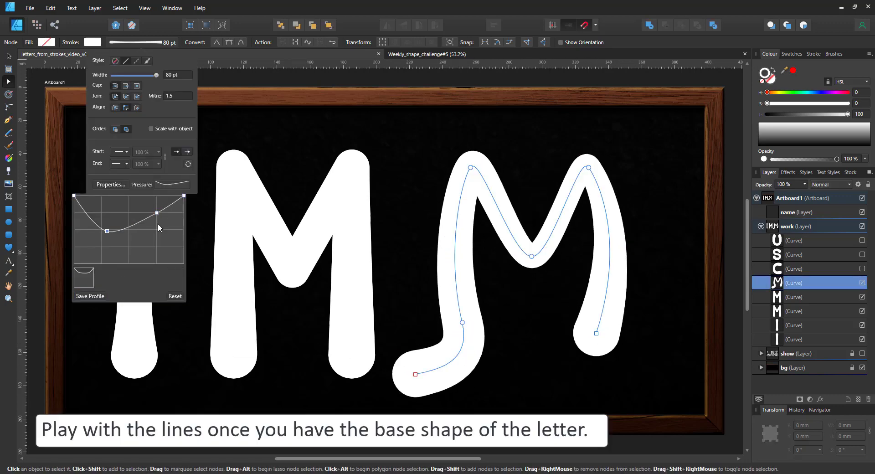
{"action": "mouse_move", "coordinate": [158, 212]}
{"action": "left_mouse_down"}
{"action": "mouse_move", "coordinate": [158, 231]}
{"action": "mouse_move", "coordinate": [92, 231]}
{"action": "left_mouse_up"}
{"action": "left_click", "coordinate": [179, 75]}
{"action": "type", "text": "100"}
{"action": "key", "text": "Return"}
{"action": "left_click", "coordinate": [171, 185]}
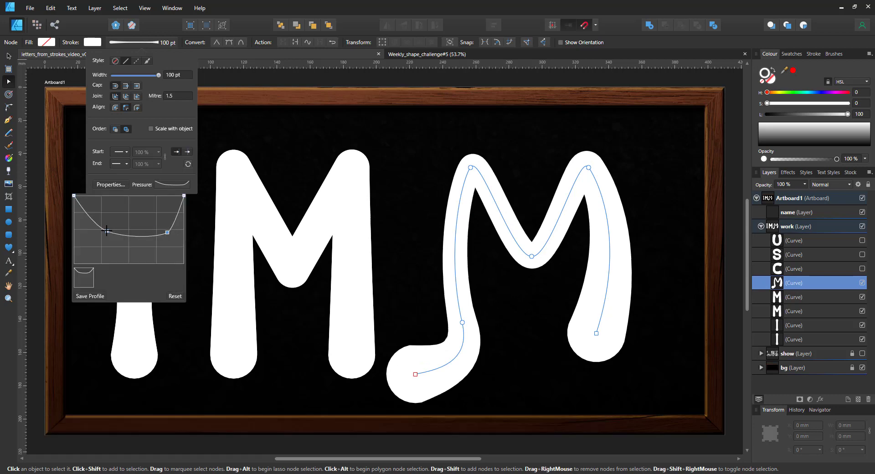
Adjust the M copy's inner pressure point outward, try a 125 pt stroke width, and set it back to 100 pt
{"action": "left_click_drag", "start_coordinate": [158, 231], "coordinate": [171, 232]}
{"action": "left_click", "coordinate": [182, 79]}
{"action": "type", "text": "125"}
{"action": "key", "text": "Return"}
{"action": "type", "text": "100"}
{"action": "key", "text": "Return"}
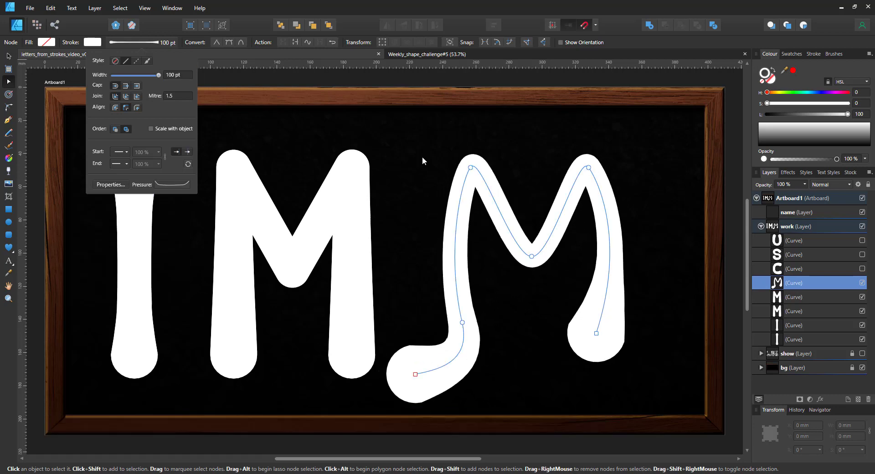
Try scaling the curved M down and reshaping the sweep of its left leg
{"action": "left_click", "coordinate": [422, 157]}
{"action": "key", "text": "v"}
{"action": "left_click_drag", "start_coordinate": [609, 166], "coordinate": [540, 242]}
{"action": "key", "text": "a"}
{"action": "left_click", "coordinate": [443, 319]}
{"action": "left_click_drag", "start_coordinate": [420, 323], "coordinate": [407, 325]}
Undo the scaling and reshaping of the curved M back to the plain duplicate
{"action": "key", "text": "ctrl+z"}
{"action": "key", "text": "ctrl+z"}
{"action": "key", "text": "ctrl+z"}
{"action": "key", "text": "ctrl+z"}
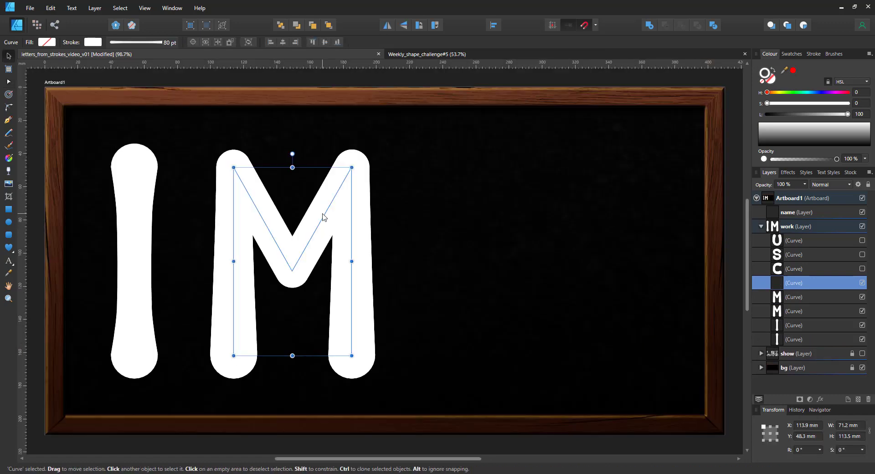
Move the plain M copy to the right and turn it into an N by lowering its middle node and dropping the last leg
{"action": "left_click_drag", "start_coordinate": [323, 214], "coordinate": [517, 232]}
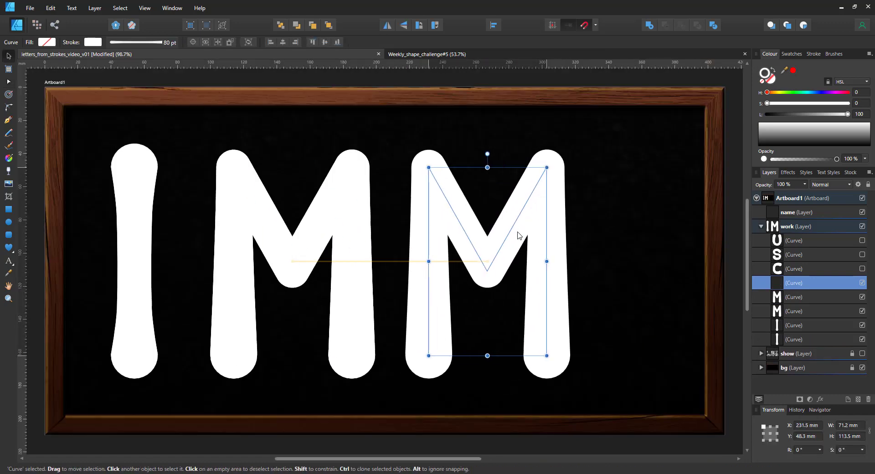
{"action": "key", "text": "a"}
{"action": "left_click_drag", "start_coordinate": [487, 271], "coordinate": [541, 366]}
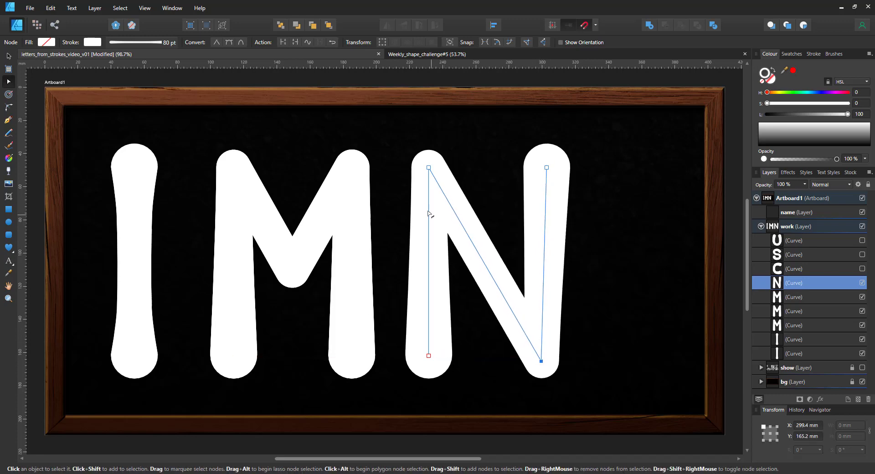
Rotate the N 90° to form a Z, and bend its top bar and diagonal into curves
{"action": "key", "text": "v"}
{"action": "left_click_drag", "start_coordinate": [488, 154], "coordinate": [508, 300]}
{"action": "mouse_move", "coordinate": [448, 205]}
{"action": "left_mouse_down"}
{"action": "mouse_move", "coordinate": [448, 175]}
{"action": "mouse_move", "coordinate": [468, 190]}
{"action": "mouse_move", "coordinate": [452, 189]}
{"action": "left_mouse_up"}
{"action": "key", "text": "a"}
{"action": "left_click_drag", "start_coordinate": [456, 292], "coordinate": [475, 295]}
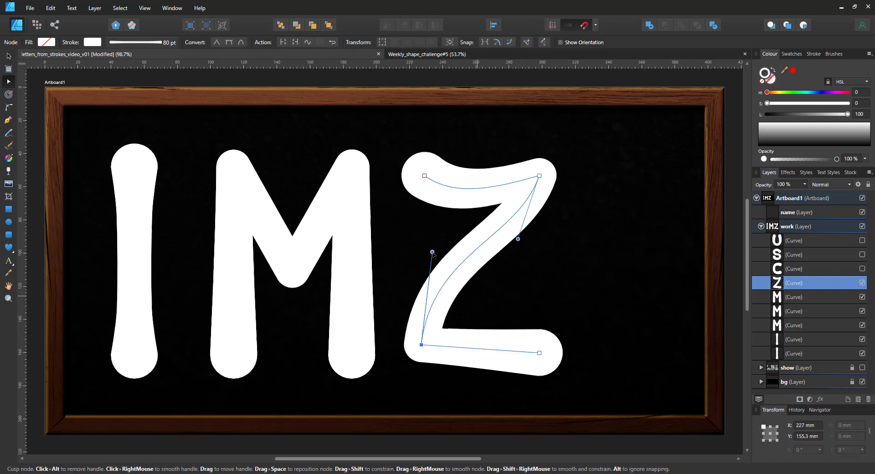
Curve the Z's bottom bar and move its end node outward and upward
{"action": "left_click_drag", "start_coordinate": [462, 348], "coordinate": [458, 356]}
{"action": "left_click_drag", "start_coordinate": [540, 353], "coordinate": [575, 318]}
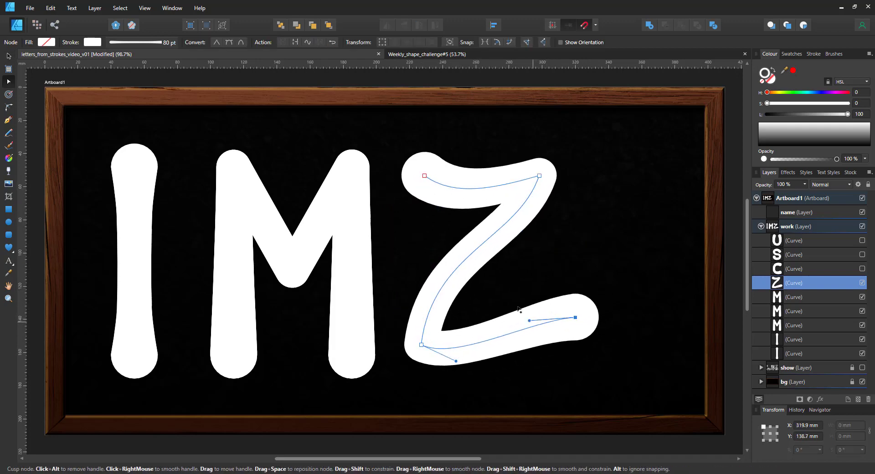
{"action": "left_click_drag", "start_coordinate": [518, 308], "coordinate": [494, 273]}
{"action": "left_click_drag", "start_coordinate": [575, 318], "coordinate": [573, 329]}
Draw a 47 mm circle beside the Z, swap its fill and stroke colours, and align its stroke to the centre
{"action": "left_click", "coordinate": [8, 222]}
{"action": "left_click_drag", "start_coordinate": [527, 222], "coordinate": [607, 299]}
{"action": "left_click", "coordinate": [773, 71]}
{"action": "left_click", "coordinate": [115, 41]}
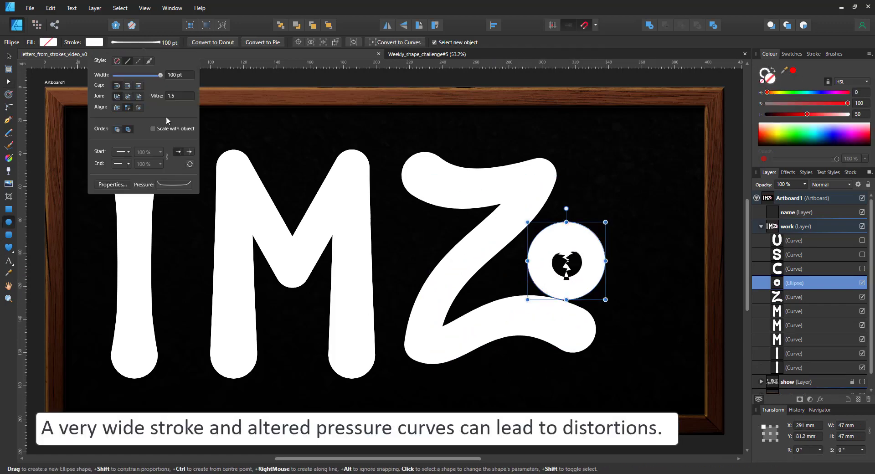
{"action": "left_click", "coordinate": [117, 108]}
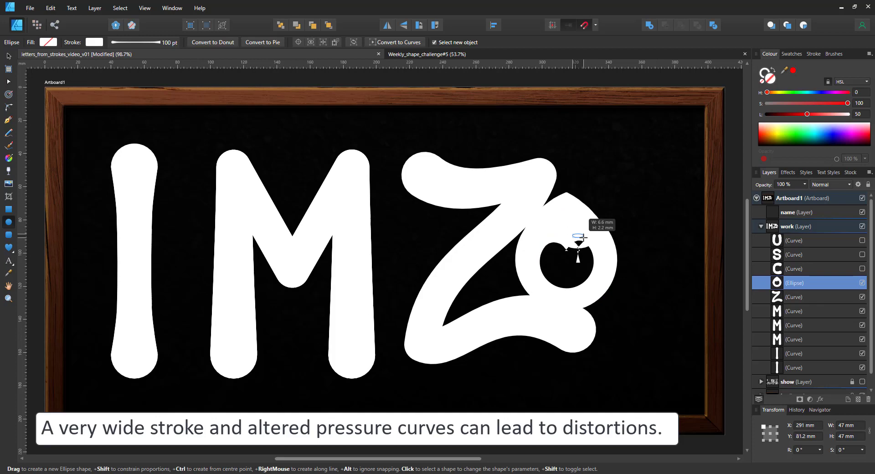
Convert the circle to an editable curve and try moving its top node
{"action": "key", "text": "v"}
{"action": "left_click", "coordinate": [395, 42]}
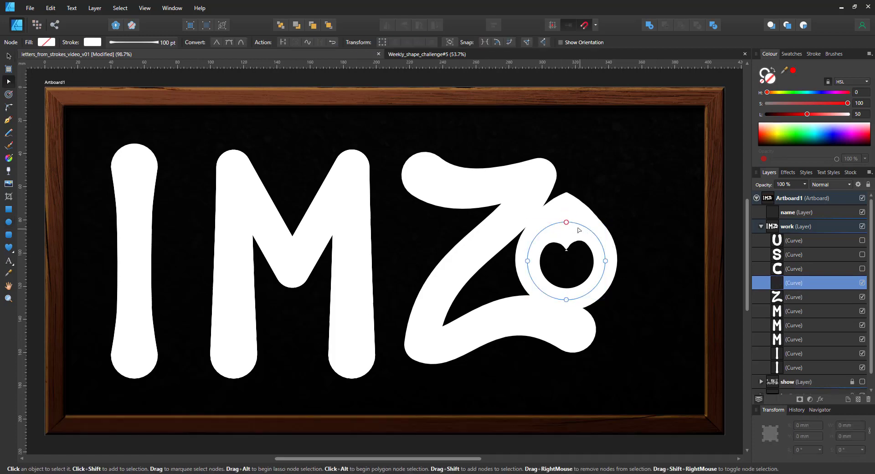
{"action": "left_click_drag", "start_coordinate": [572, 221], "coordinate": [571, 222]}
{"action": "key", "text": "ctrl+z"}
Flatten the circle's stroke pressure curve and set its stroke width to 70 pt to reduce the distortion
{"action": "left_click", "coordinate": [149, 42]}
{"action": "left_click", "coordinate": [171, 184]}
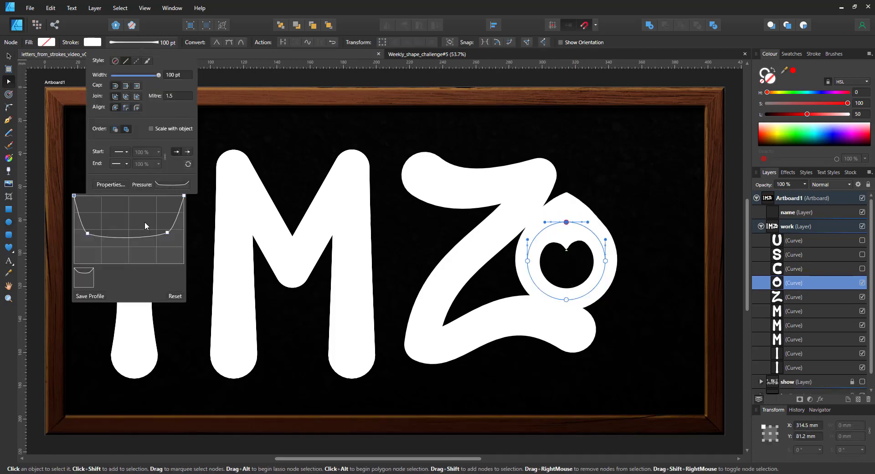
{"action": "left_click_drag", "start_coordinate": [86, 234], "coordinate": [97, 215]}
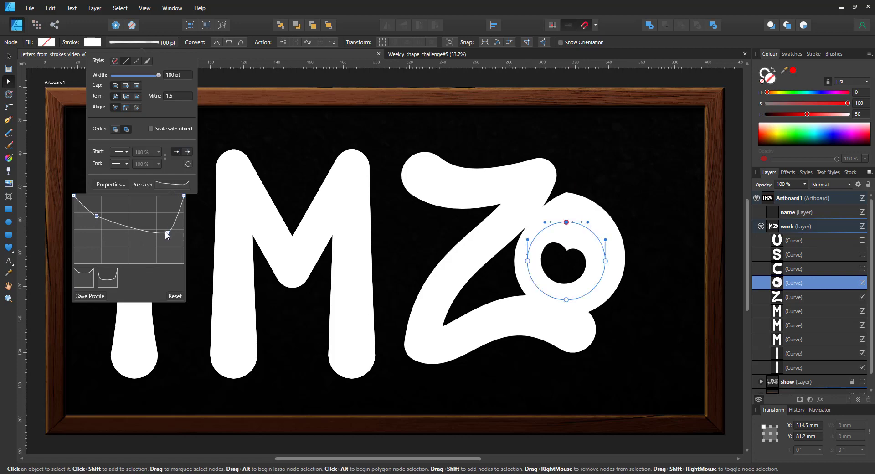
{"action": "left_click", "coordinate": [173, 76]}
{"action": "type", "text": "80"}
{"action": "key", "text": "Return"}
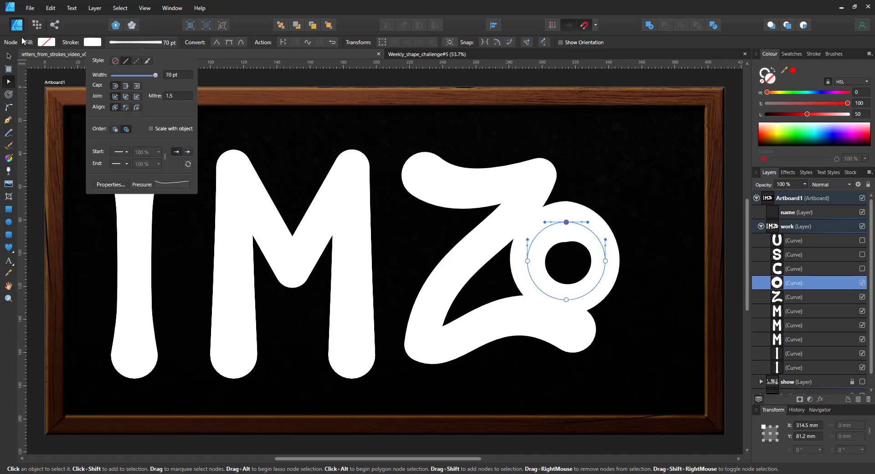
Duplicate the ring as a second O to the right, and extend the Z's bottom bar in an arc beneath both rings
{"action": "key", "text": "v"}
{"action": "mouse_move", "coordinate": [573, 242]}
{"action": "left_mouse_down"}
{"action": "mouse_move", "coordinate": [599, 214]}
{"action": "mouse_move", "coordinate": [663, 253]}
{"action": "mouse_move", "coordinate": [654, 243]}
{"action": "left_mouse_up"}
{"action": "left_click", "coordinate": [579, 331]}
{"action": "key", "text": "a"}
{"action": "left_click_drag", "start_coordinate": [573, 330], "coordinate": [666, 347]}
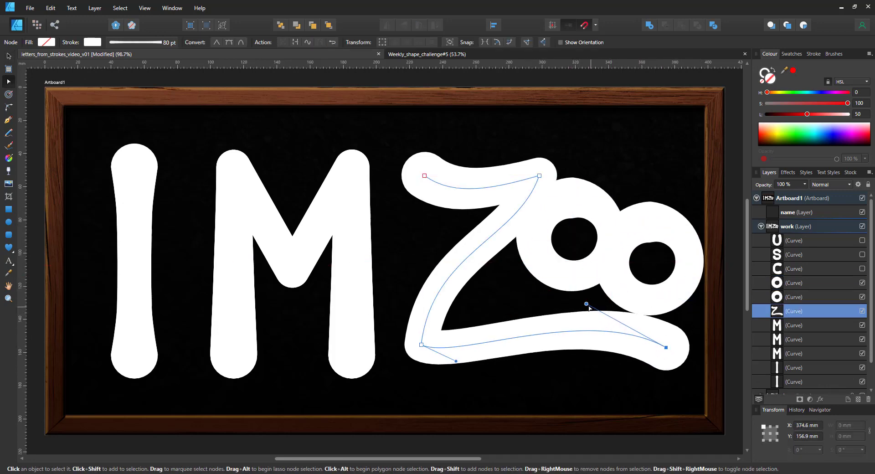
{"action": "left_click_drag", "start_coordinate": [586, 303], "coordinate": [485, 275]}
Move the right-hand ring up so it sits slightly higher than the other O
{"action": "left_click", "coordinate": [658, 233]}
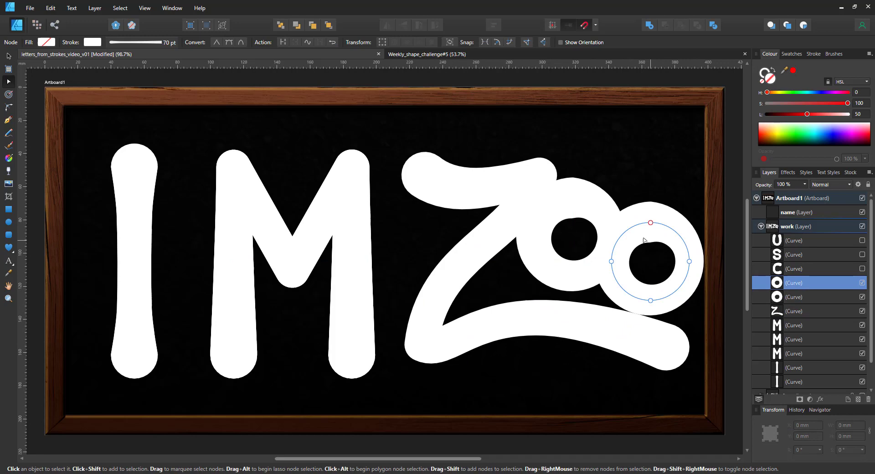
{"action": "key", "text": "v"}
{"action": "left_click_drag", "start_coordinate": [659, 235], "coordinate": [664, 196]}
Add a node midway along the Z's bottom bar and sweep its end upward around the right-hand ring
{"action": "left_click", "coordinate": [656, 338]}
{"action": "key", "text": "a"}
{"action": "left_click", "coordinate": [557, 319]}
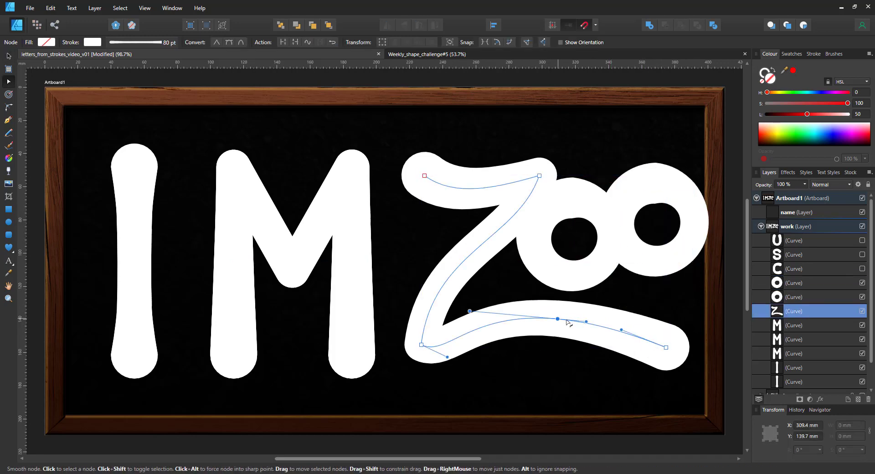
{"action": "left_click_drag", "start_coordinate": [666, 347], "coordinate": [699, 261]}
{"action": "mouse_move", "coordinate": [655, 245]}
{"action": "left_mouse_down"}
{"action": "mouse_move", "coordinate": [673, 341]}
{"action": "mouse_move", "coordinate": [670, 320]}
{"action": "left_mouse_up"}
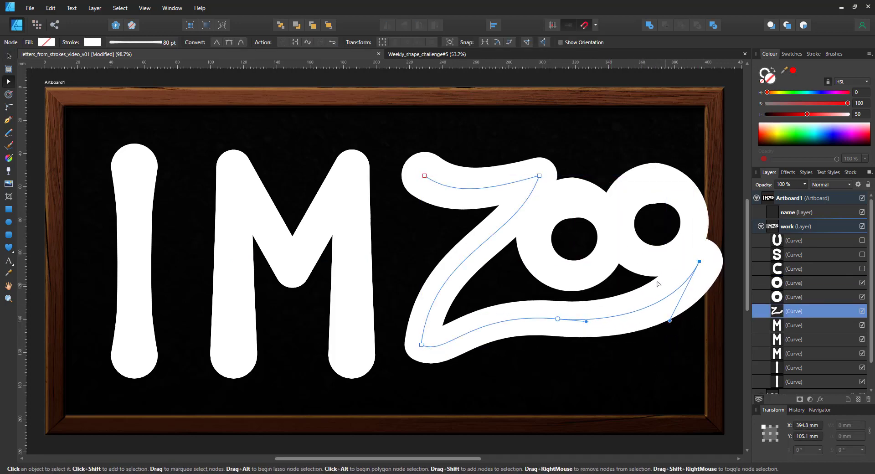
Select the Z and both rings, enable stroke scaling with the object, and shrink them to about 125 mm wide
{"action": "key", "text": "v"}
{"action": "left_click", "coordinate": [602, 214], "text": "shift"}
{"action": "left_click", "coordinate": [637, 199], "text": "shift"}
{"action": "left_click", "coordinate": [8, 120]}
{"action": "left_click", "coordinate": [142, 43]}
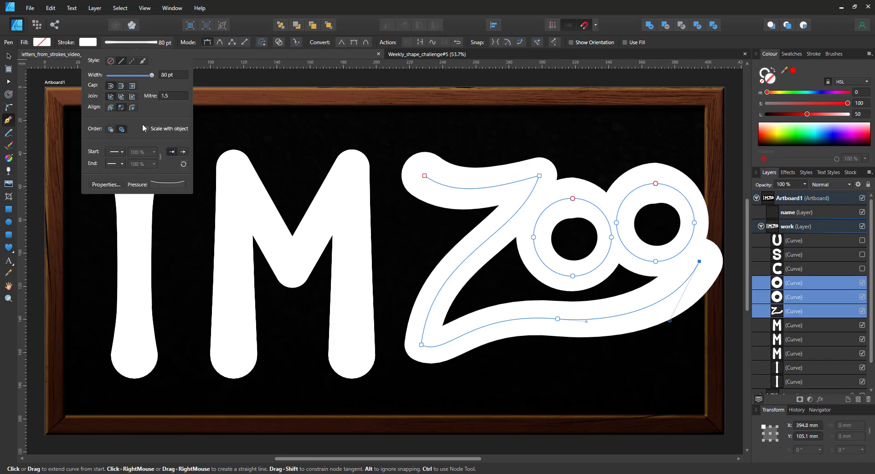
{"action": "key", "text": "v"}
{"action": "left_click_drag", "start_coordinate": [699, 180], "coordinate": [632, 223]}
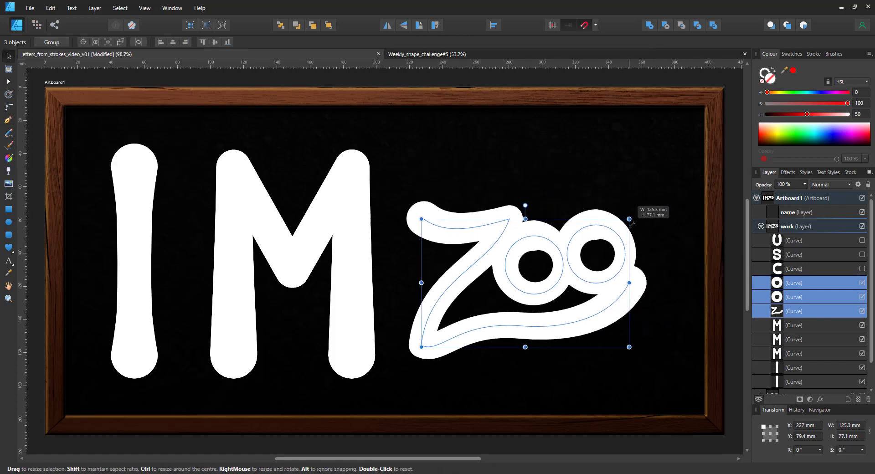
Refine the Z's tail by pulling its end node outward and adjusting the curve handles, and deselect it
{"action": "left_click", "coordinate": [626, 315]}
{"action": "key", "text": "a"}
{"action": "left_click_drag", "start_coordinate": [629, 283], "coordinate": [647, 275]}
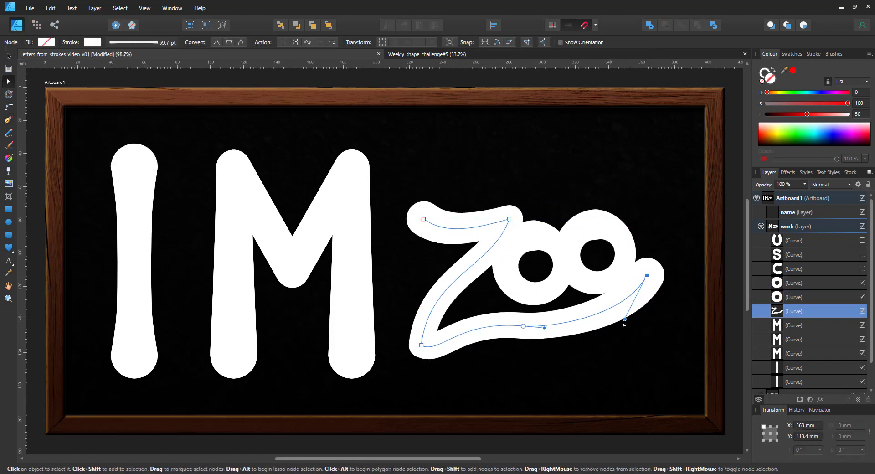
{"action": "left_click_drag", "start_coordinate": [612, 321], "coordinate": [607, 321]}
{"action": "left_click", "coordinate": [633, 271]}
{"action": "left_click", "coordinate": [643, 285]}
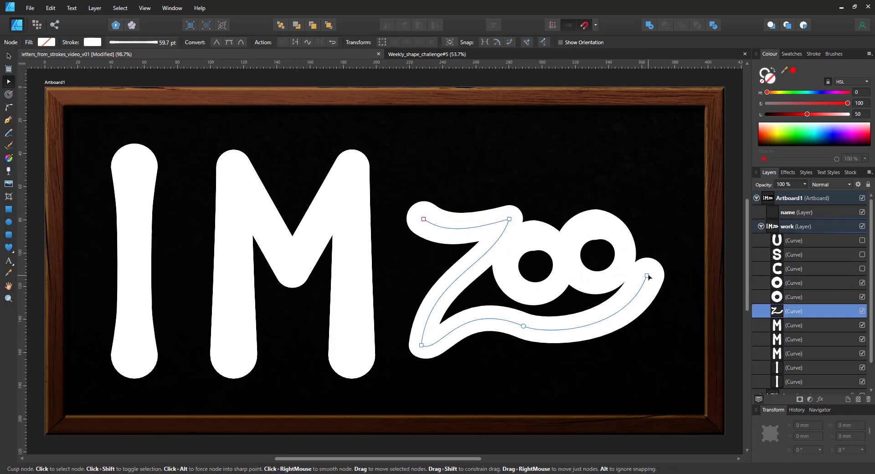
{"action": "left_click_drag", "start_coordinate": [647, 275], "coordinate": [663, 283]}
{"action": "left_click", "coordinate": [427, 412]}
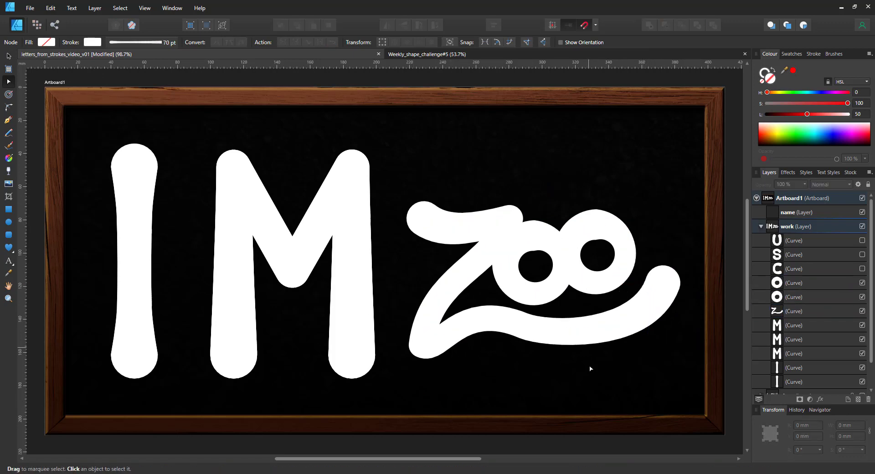
Copy the I stroke into the name layer, hide the work layer, and place a duplicate of the stroke to its right
{"action": "left_click", "coordinate": [157, 241]}
{"action": "left_click", "coordinate": [862, 226]}
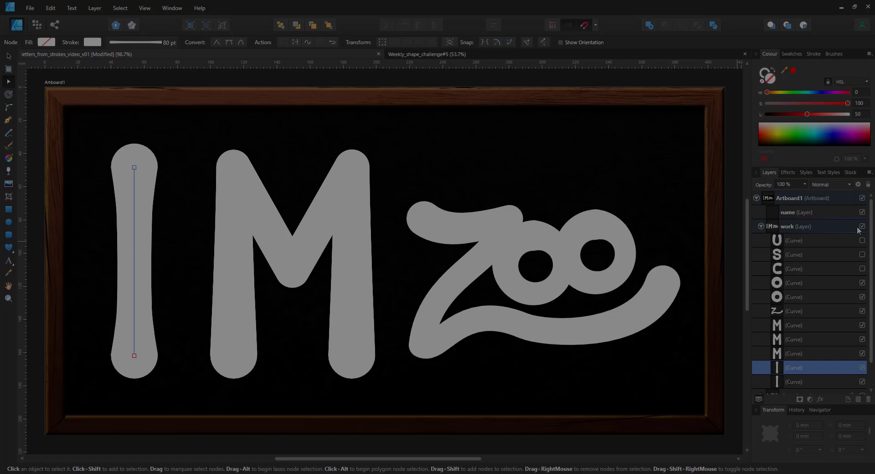
{"action": "key", "text": "ctrl+v"}
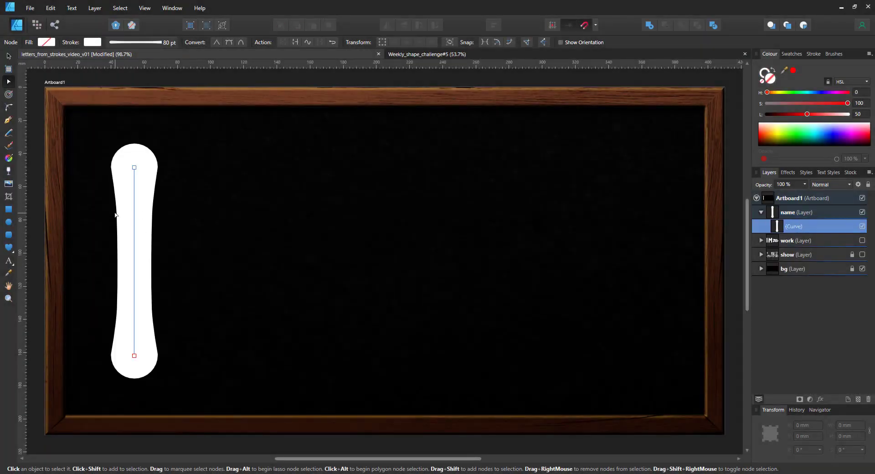
{"action": "key", "text": "v"}
{"action": "left_click_drag", "start_coordinate": [136, 202], "coordinate": [259, 215]}
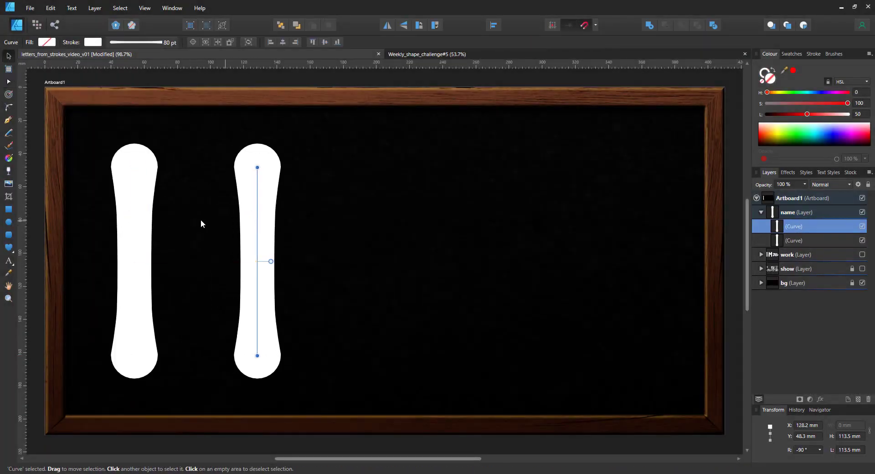
Set both upright strokes to a 60 pt width and shrink them to about 80 mm tall
{"action": "left_click", "coordinate": [140, 204], "text": "shift"}
{"action": "left_click", "coordinate": [9, 120]}
{"action": "left_click", "coordinate": [144, 42]}
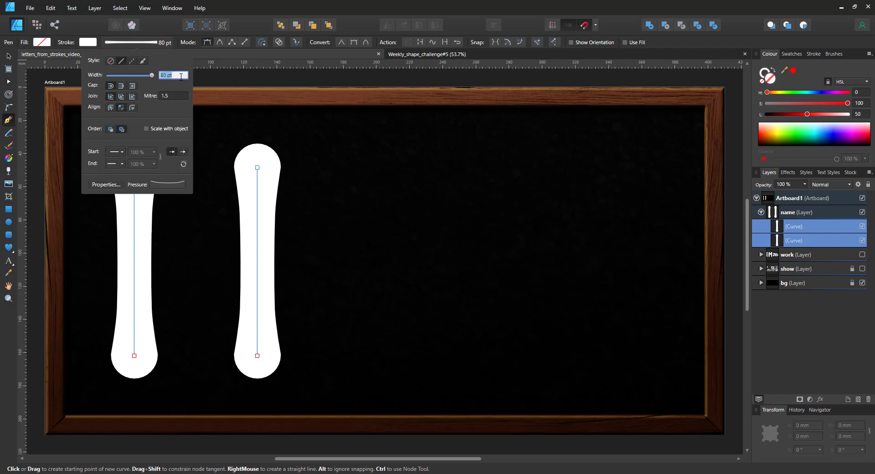
{"action": "type", "text": "60"}
{"action": "key", "text": "Return"}
{"action": "left_click", "coordinate": [9, 56]}
{"action": "left_click_drag", "start_coordinate": [258, 167], "coordinate": [240, 197]}
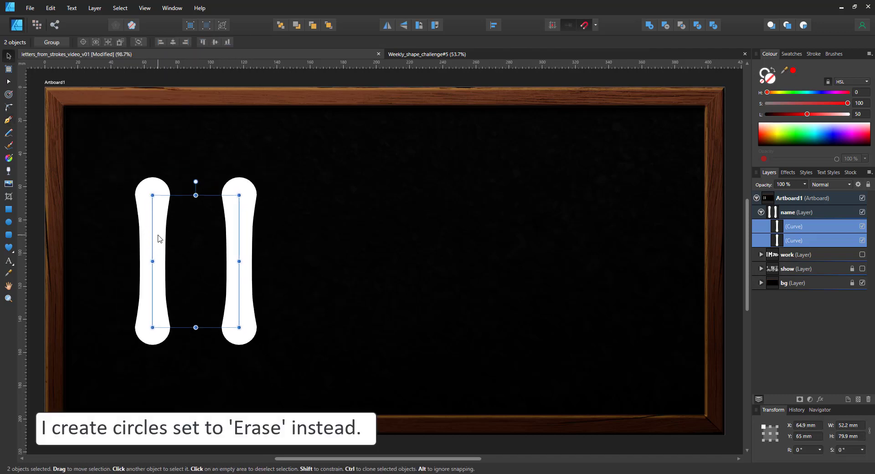
Duplicate the left stroke to form a third evenly spaced upright at about X 169 mm
{"action": "left_click", "coordinate": [151, 206]}
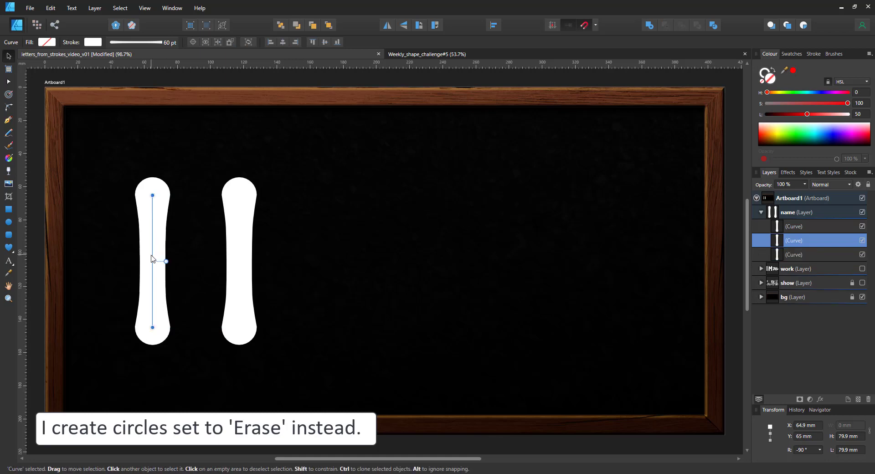
{"action": "left_click_drag", "start_coordinate": [153, 258], "coordinate": [339, 260]}
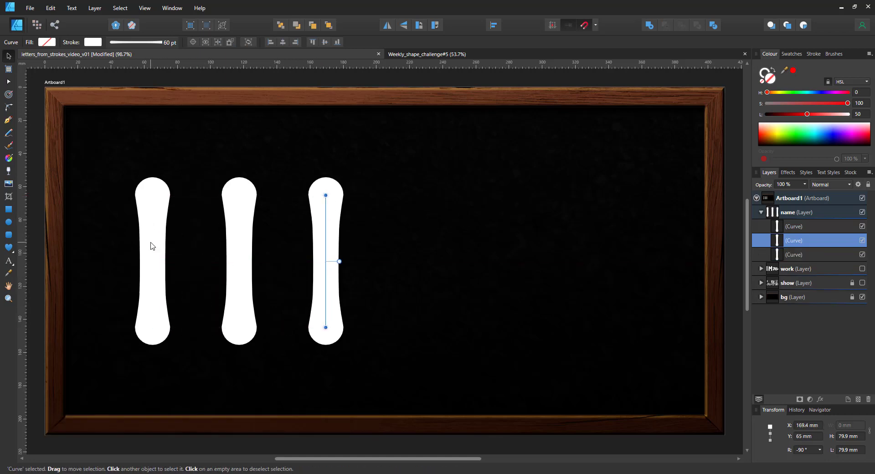
{"action": "left_click", "coordinate": [151, 243]}
{"action": "left_click", "coordinate": [248, 263]}
{"action": "left_click", "coordinate": [338, 255]}
Duplicate the third upright and bend the copy into an arch that starts midway up the second upright
{"action": "key", "text": "ctrl+j"}
{"action": "key", "text": "a"}
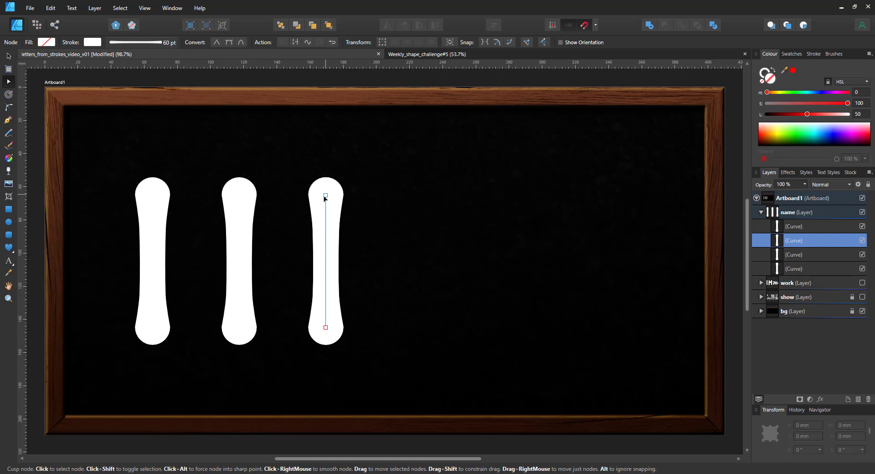
{"action": "left_click_drag", "start_coordinate": [325, 196], "coordinate": [243, 277]}
{"action": "left_click_drag", "start_coordinate": [284, 302], "coordinate": [305, 263]}
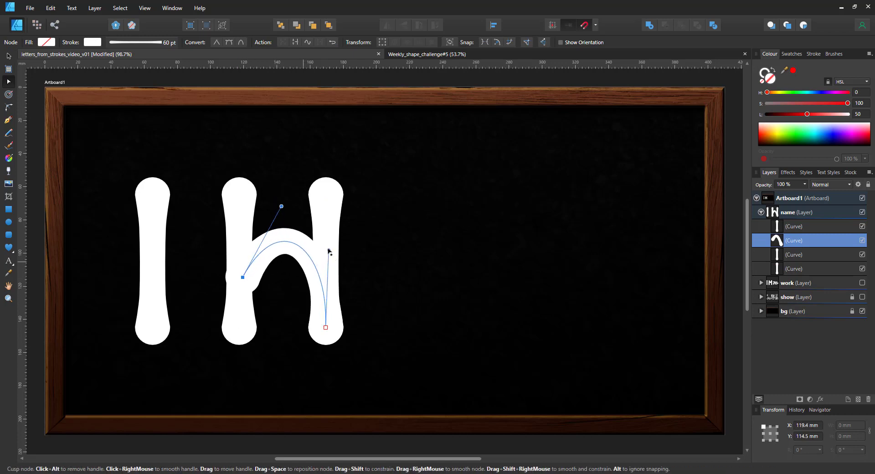
Reduce the pressure at the arch's start, adjust its curve handle, and pull its foot inward to about X 158 mm
{"action": "left_click", "coordinate": [93, 42]}
{"action": "left_click", "coordinate": [173, 185]}
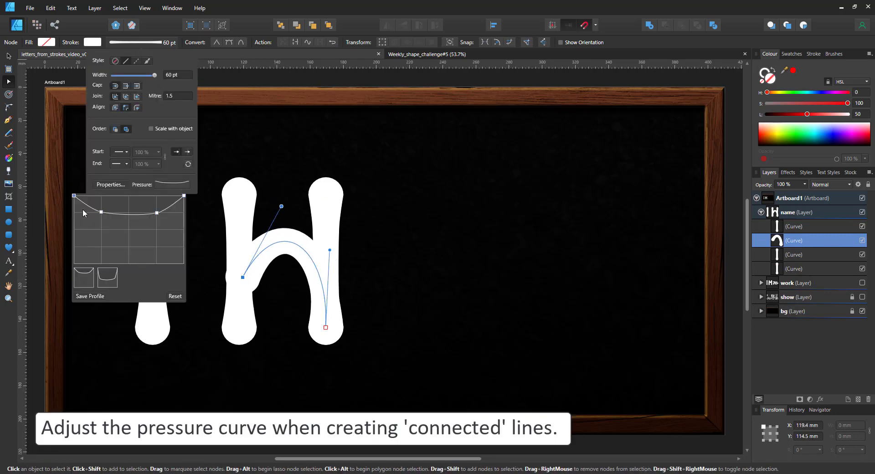
{"action": "left_click", "coordinate": [282, 208]}
{"action": "left_click_drag", "start_coordinate": [281, 208], "coordinate": [258, 212]}
{"action": "left_click_drag", "start_coordinate": [325, 327], "coordinate": [306, 327]}
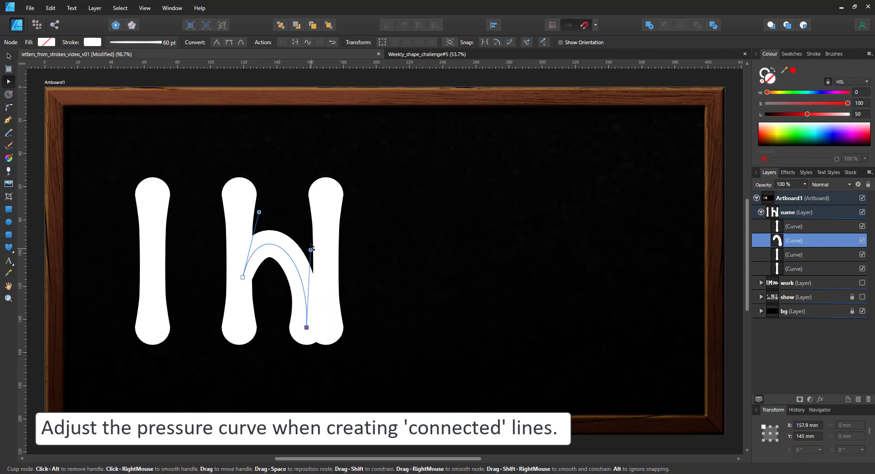
Round the h's arch outward with its lower handle and move the spare third upright well to the right
{"action": "left_click_drag", "start_coordinate": [311, 250], "coordinate": [496, 228]}
{"action": "key", "text": "v"}
{"action": "left_click", "coordinate": [332, 237]}
{"action": "left_click", "coordinate": [297, 268]}
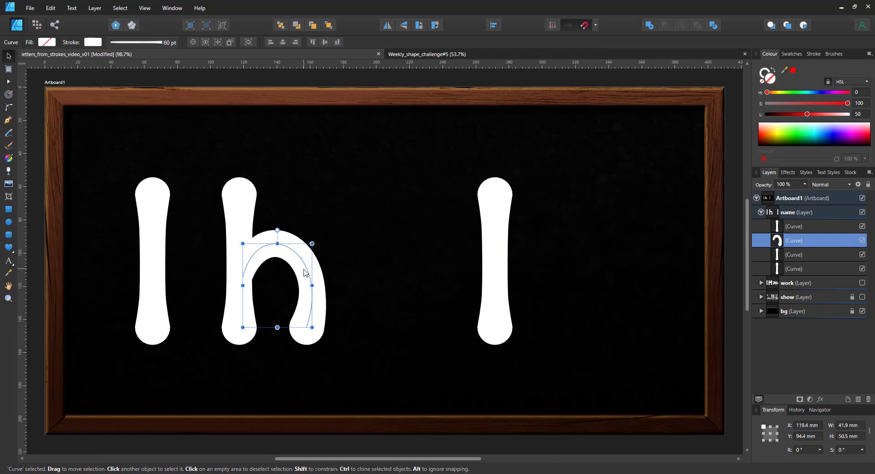
Duplicate the h's stem and arch to its right and shorten the copied stem to lower-case height
{"action": "left_click", "coordinate": [239, 213]}
{"action": "key", "text": "ctrl+j"}
{"action": "left_click", "coordinate": [294, 249], "text": "shift"}
{"action": "left_click_drag", "start_coordinate": [279, 250], "coordinate": [391, 256]}
{"action": "key", "text": "a"}
{"action": "left_click", "coordinate": [350, 238]}
{"action": "left_click_drag", "start_coordinate": [305, 167], "coordinate": [378, 211]}
{"action": "key", "text": "Delete"}
Add a node on the copied arch and delete its lower leg to turn the shape into an r
{"action": "left_click", "coordinate": [402, 256]}
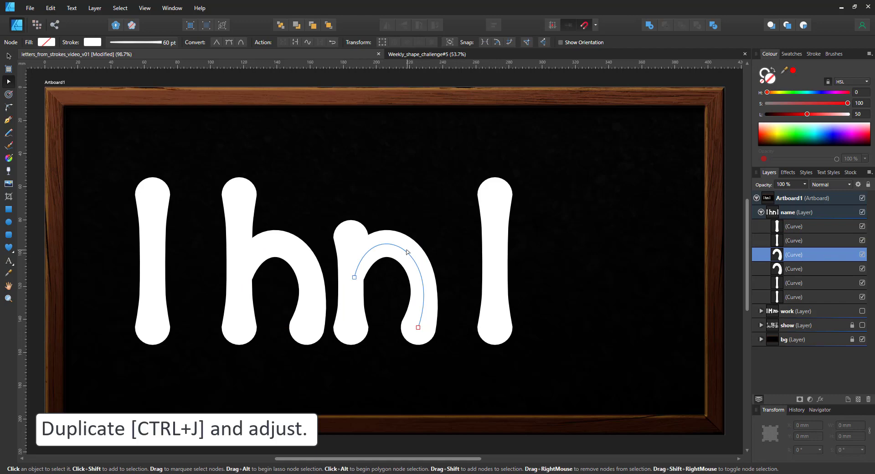
{"action": "left_click", "coordinate": [412, 258]}
{"action": "left_click_drag", "start_coordinate": [387, 299], "coordinate": [466, 370]}
{"action": "key", "text": "Delete"}
{"action": "left_click", "coordinate": [413, 259]}
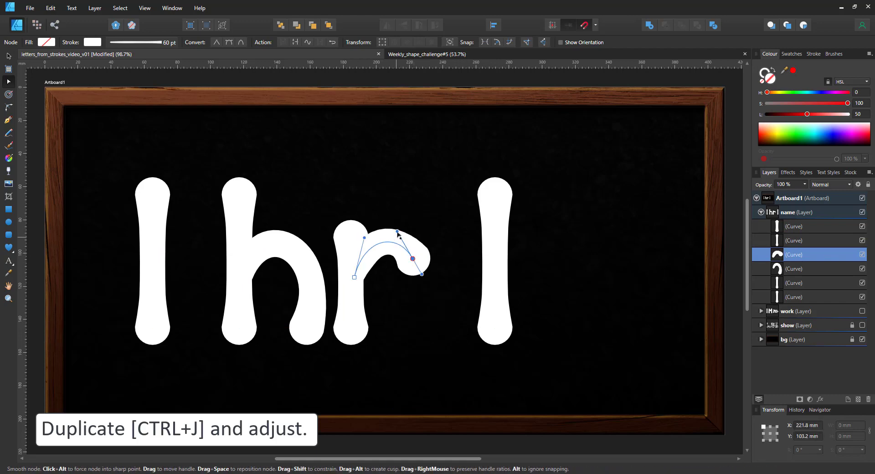
Move the spare upright's ends beside the r, bow it outward for the i's stem, and add a node below its top end
{"action": "left_click", "coordinate": [495, 283]}
{"action": "left_click_drag", "start_coordinate": [495, 327], "coordinate": [401, 327]}
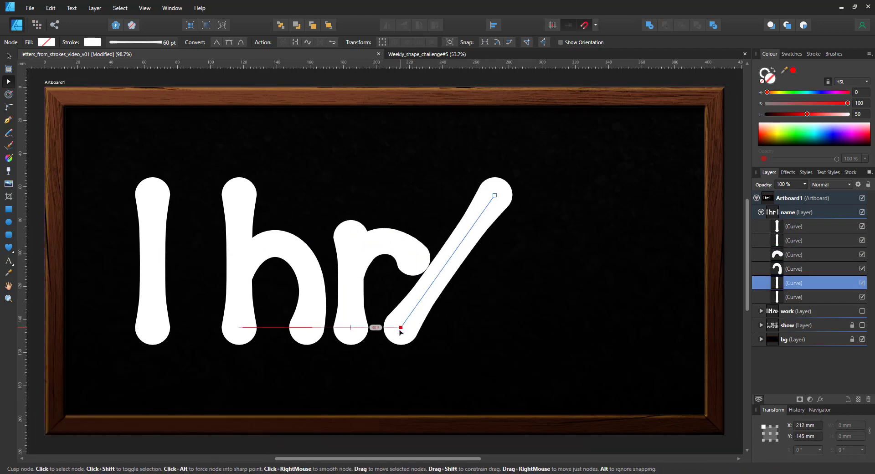
{"action": "left_click_drag", "start_coordinate": [495, 195], "coordinate": [421, 195]}
{"action": "left_click_drag", "start_coordinate": [410, 265], "coordinate": [432, 242]}
{"action": "left_click_drag", "start_coordinate": [430, 232], "coordinate": [455, 232]}
{"action": "left_click", "coordinate": [454, 232]}
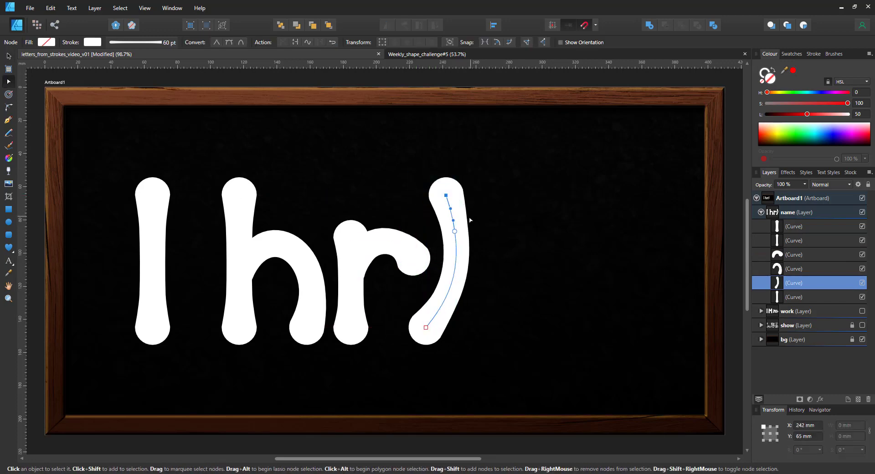
Draw a white-filled circle above the i's stem as its dot
{"action": "left_click", "coordinate": [9, 222]}
{"action": "mouse_move", "coordinate": [426, 160]}
{"action": "left_mouse_down"}
{"action": "mouse_move", "coordinate": [460, 195]}
{"action": "mouse_move", "coordinate": [450, 185]}
{"action": "left_mouse_up"}
{"action": "left_click", "coordinate": [773, 70]}
{"action": "key", "text": "v"}
Add a node low on the i's stem and reshape the curve of its lower end
{"action": "key", "text": "a"}
{"action": "left_click", "coordinate": [453, 282]}
{"action": "left_click_drag", "start_coordinate": [452, 285], "coordinate": [446, 284]}
{"action": "mouse_move", "coordinate": [426, 328]}
{"action": "left_mouse_down"}
{"action": "mouse_move", "coordinate": [402, 356]}
{"action": "mouse_move", "coordinate": [429, 351]}
{"action": "left_mouse_up"}
{"action": "left_click_drag", "start_coordinate": [431, 313], "coordinate": [466, 295]}
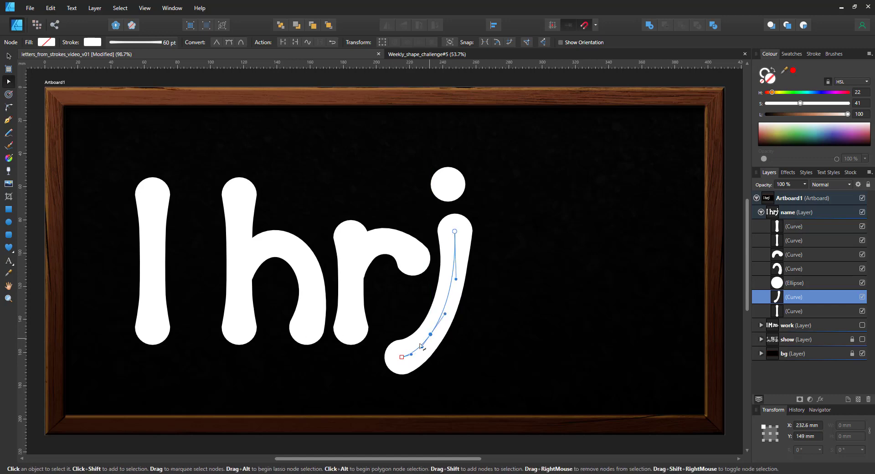
Duplicate the h's arch, place it to the right of the i, and rotate it to about -101° as the s's lower bowl
{"action": "left_click", "coordinate": [294, 273]}
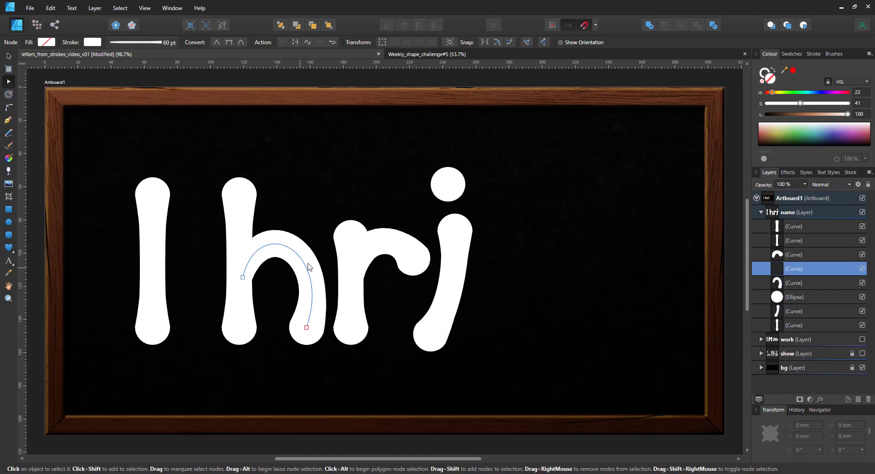
{"action": "key", "text": "v"}
{"action": "left_click_drag", "start_coordinate": [308, 264], "coordinate": [583, 251]}
{"action": "left_click_drag", "start_coordinate": [553, 219], "coordinate": [608, 284]}
{"action": "left_click_drag", "start_coordinate": [565, 291], "coordinate": [555, 324]}
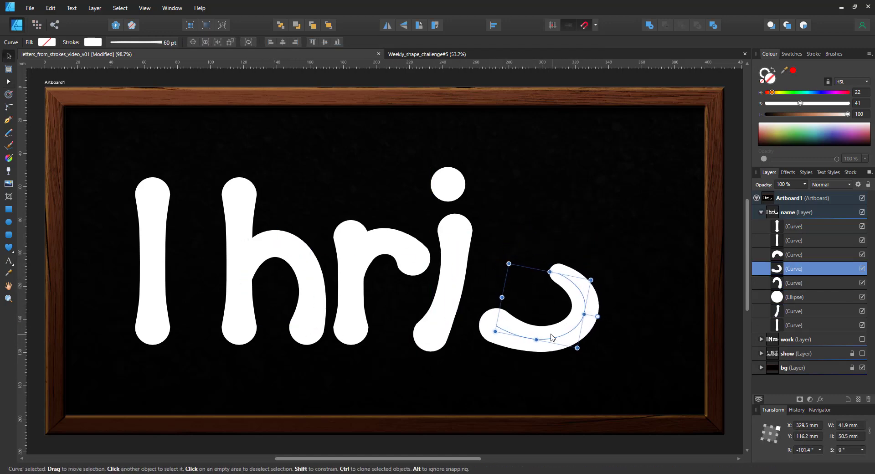
Flip a copy of the bowl vertically and horizontally, place it above the original, and join both curves into an S
{"action": "left_click", "coordinate": [403, 26]}
{"action": "left_click", "coordinate": [388, 26]}
{"action": "left_click_drag", "start_coordinate": [559, 277], "coordinate": [555, 207]}
{"action": "left_click", "coordinate": [576, 312], "text": "shift"}
{"action": "key", "text": "a"}
{"action": "left_click", "coordinate": [320, 43]}
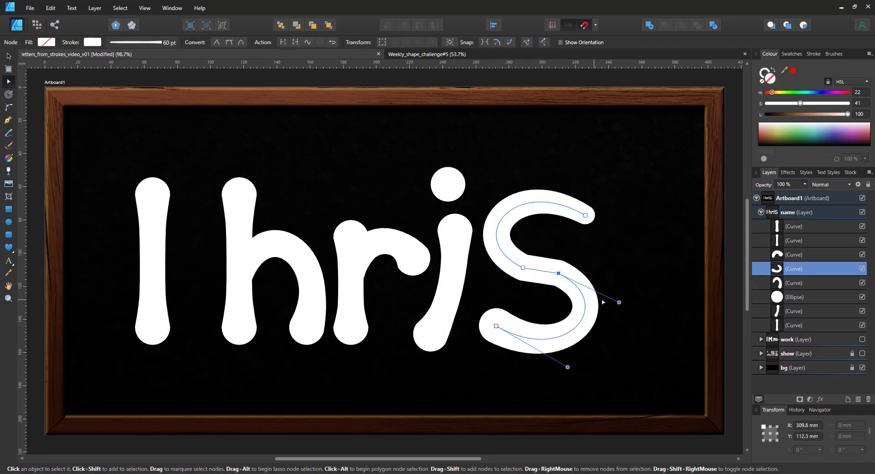
Copy the stroke style of the i's stem and paste it onto the S
{"action": "left_click", "coordinate": [451, 273]}
{"action": "left_click", "coordinate": [494, 239]}
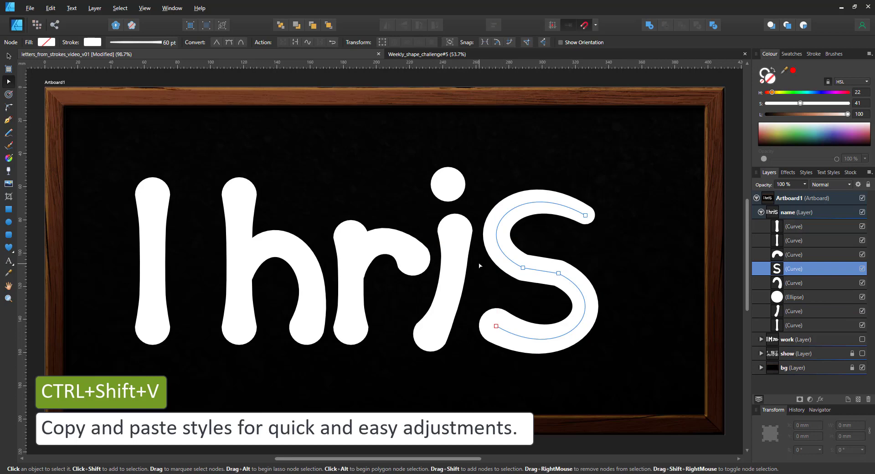
{"action": "key", "text": "ctrl+c"}
{"action": "left_click", "coordinate": [496, 256]}
{"action": "key", "text": "ctrl+shift+v"}
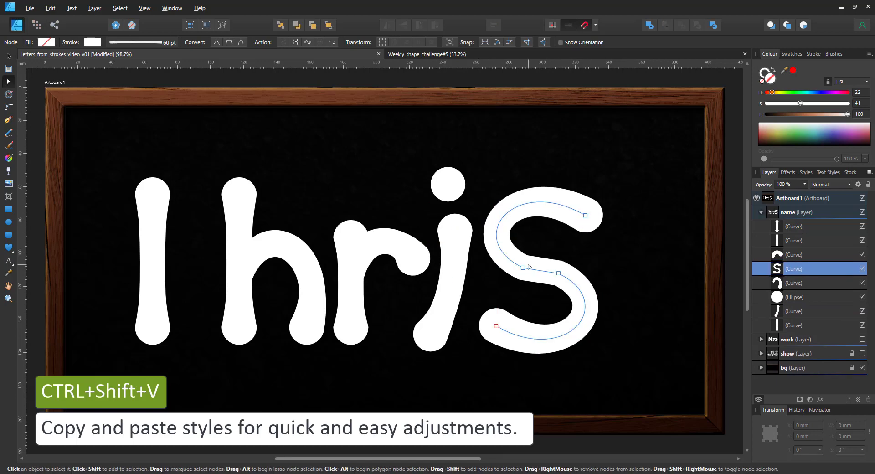
Adjust the S's nodes to smooth its middle and curl both ends inward, and scale it down to about 67.1 by 46.2 mm
{"action": "left_click_drag", "start_coordinate": [559, 272], "coordinate": [546, 277]}
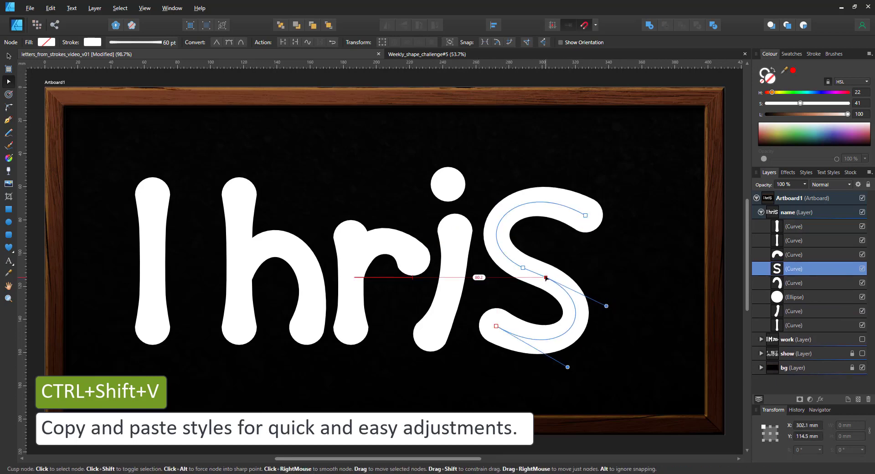
{"action": "left_click", "coordinate": [585, 215]}
{"action": "left_click", "coordinate": [539, 201]}
{"action": "mouse_move", "coordinate": [586, 216]}
{"action": "left_mouse_down"}
{"action": "mouse_move", "coordinate": [577, 231]}
{"action": "mouse_move", "coordinate": [571, 208]}
{"action": "left_mouse_up"}
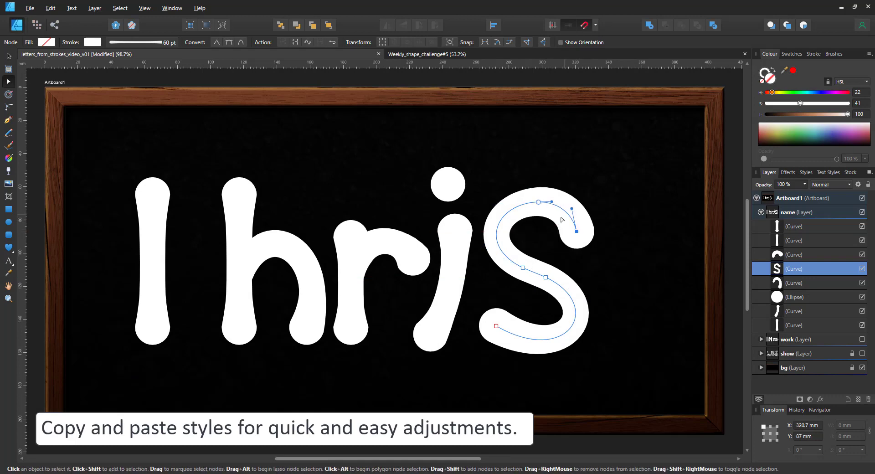
{"action": "mouse_move", "coordinate": [495, 326]}
{"action": "left_mouse_down"}
{"action": "mouse_move", "coordinate": [495, 315]}
{"action": "mouse_move", "coordinate": [505, 336]}
{"action": "left_mouse_up"}
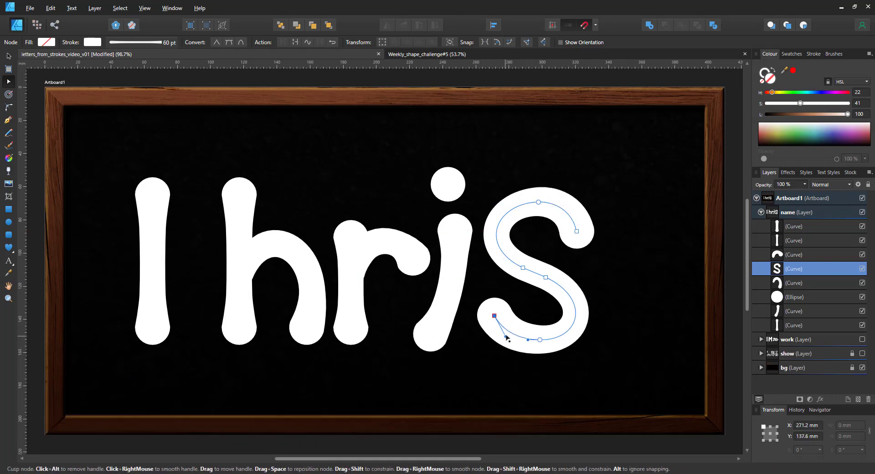
{"action": "key", "text": "v"}
{"action": "left_click_drag", "start_coordinate": [596, 212], "coordinate": [573, 236]}
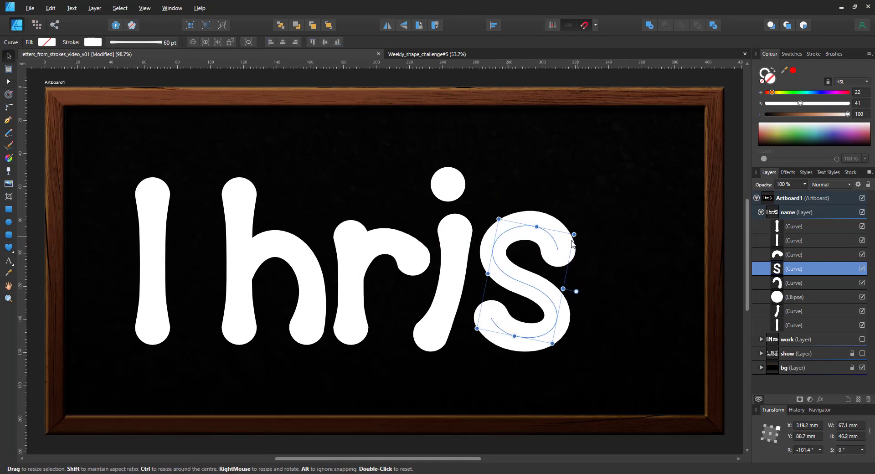
Bend the leftmost upright stroke outward into a C-like curve that opens toward the h
{"action": "left_click", "coordinate": [148, 233]}
{"action": "key", "text": "a"}
{"action": "left_click_drag", "start_coordinate": [153, 256], "coordinate": [78, 258]}
{"action": "left_click_drag", "start_coordinate": [133, 148], "coordinate": [200, 238]}
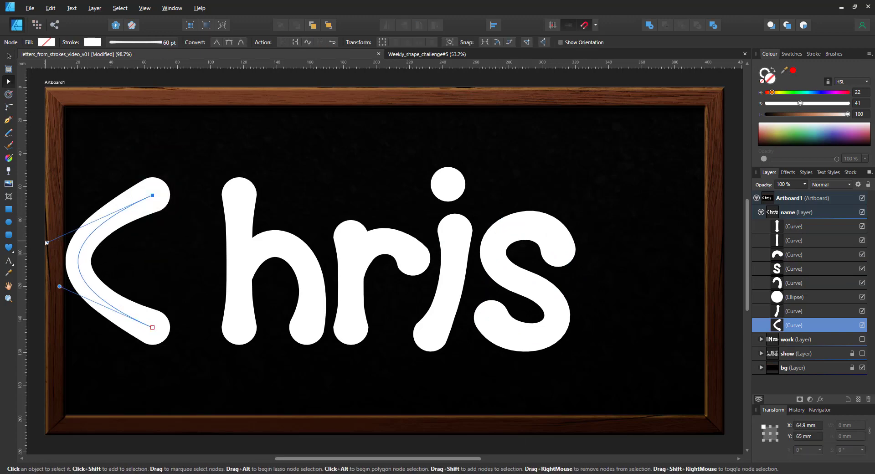
Add a midpoint node to round the C to about 44 by 94 mm, and move it beside the h at about X 49 mm
{"action": "mouse_move", "coordinate": [78, 260]}
{"action": "left_mouse_down"}
{"action": "mouse_move", "coordinate": [108, 264]}
{"action": "mouse_move", "coordinate": [103, 274]}
{"action": "mouse_move", "coordinate": [109, 266]}
{"action": "mouse_move", "coordinate": [79, 265]}
{"action": "left_mouse_up"}
{"action": "left_click", "coordinate": [109, 265]}
{"action": "left_click_drag", "start_coordinate": [83, 220], "coordinate": [80, 172]}
{"action": "left_click_drag", "start_coordinate": [77, 305], "coordinate": [79, 343]}
{"action": "left_click", "coordinate": [80, 266]}
{"action": "key", "text": "v"}
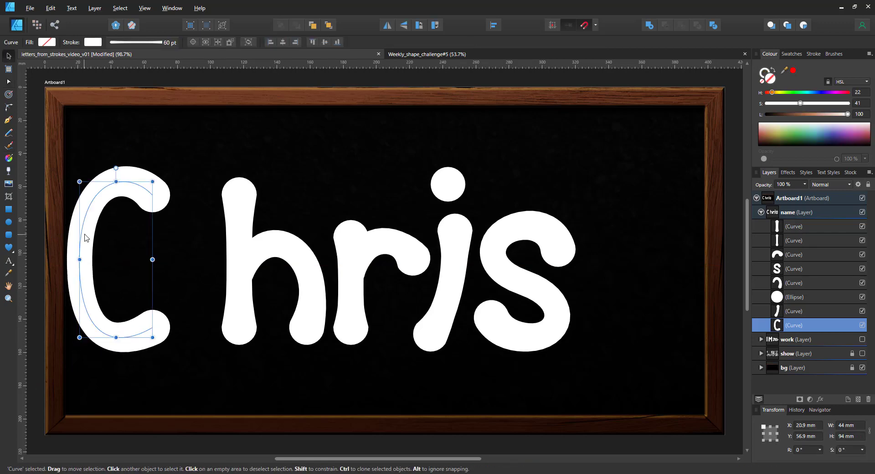
{"action": "left_click_drag", "start_coordinate": [85, 237], "coordinate": [132, 237]}
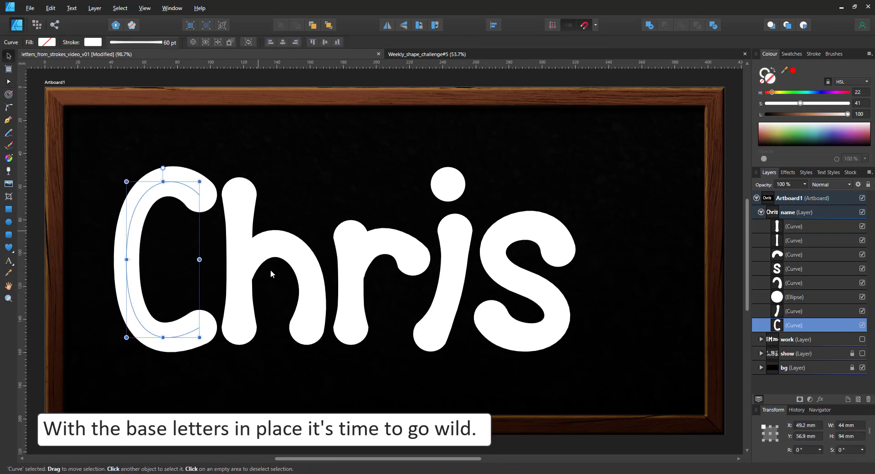
Raise the h's stem and arch, and bend the stem so its foot sweeps toward the C
{"action": "left_click", "coordinate": [246, 215]}
{"action": "left_click", "coordinate": [295, 248], "text": "shift"}
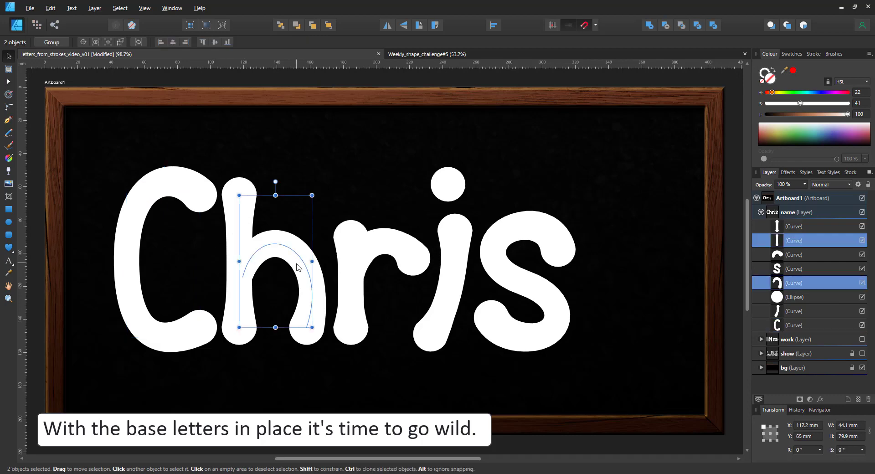
{"action": "left_click_drag", "start_coordinate": [295, 249], "coordinate": [292, 213]}
{"action": "key", "text": "a"}
{"action": "left_click", "coordinate": [237, 275]}
{"action": "left_click_drag", "start_coordinate": [235, 292], "coordinate": [203, 292]}
{"action": "left_click_drag", "start_coordinate": [212, 259], "coordinate": [226, 259]}
{"action": "left_click_drag", "start_coordinate": [203, 292], "coordinate": [219, 292]}
{"action": "left_click_drag", "start_coordinate": [256, 250], "coordinate": [244, 245]}
Extend the h's arch leg downward and inward, and bow its curve outward
{"action": "left_click", "coordinate": [301, 269]}
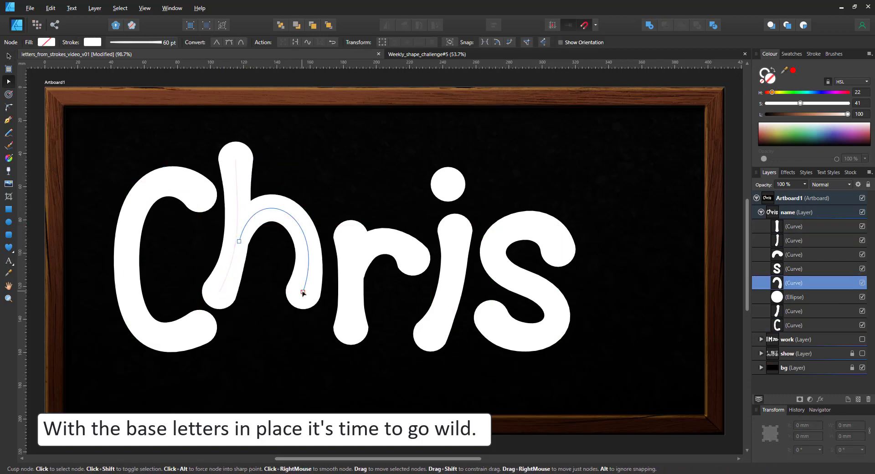
{"action": "left_click_drag", "start_coordinate": [303, 292], "coordinate": [268, 334]}
{"action": "left_click_drag", "start_coordinate": [295, 256], "coordinate": [338, 202]}
Move the r up and closer to the h, lower its stem's foot to about X 171, Y 149 mm, and bow the stem
{"action": "left_click", "coordinate": [359, 248]}
{"action": "left_click", "coordinate": [366, 252], "text": "shift"}
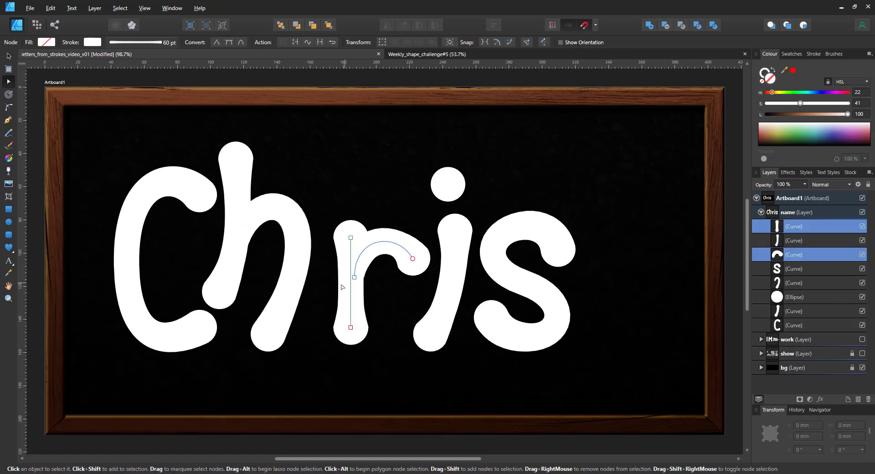
{"action": "left_click_drag", "start_coordinate": [349, 338], "coordinate": [329, 335]}
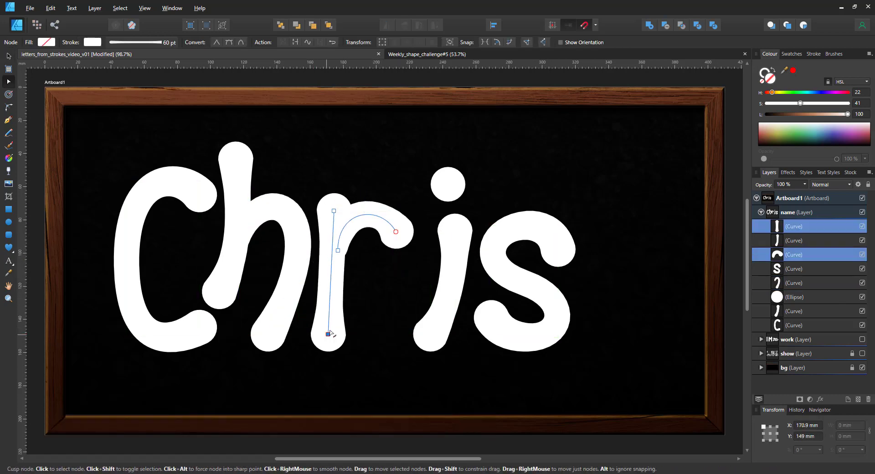
{"action": "left_click", "coordinate": [330, 272]}
{"action": "left_click_drag", "start_coordinate": [331, 272], "coordinate": [339, 272]}
{"action": "left_click", "coordinate": [379, 218]}
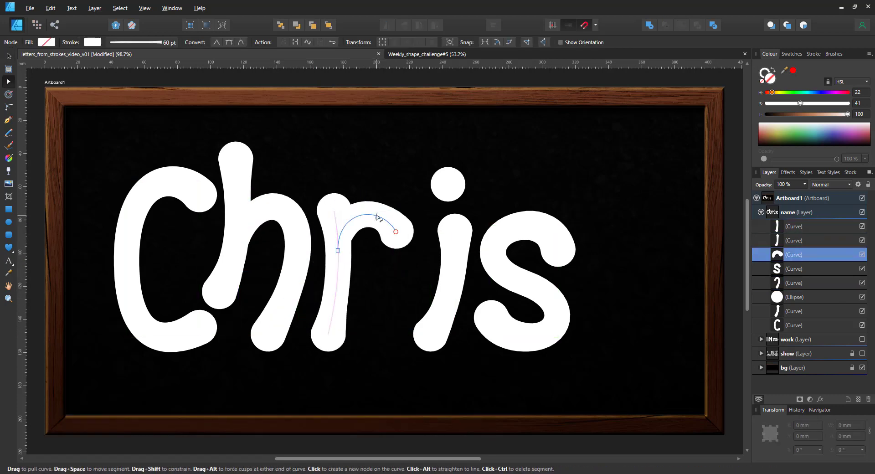
Move the i's stem and dot together down and closer to the r
{"action": "left_click", "coordinate": [449, 256]}
{"action": "left_click", "coordinate": [449, 183], "text": "shift"}
{"action": "key", "text": "v"}
{"action": "left_click_drag", "start_coordinate": [454, 193], "coordinate": [437, 208]}
Rotate the s to about -85° and raise it beside the i
{"action": "left_click", "coordinate": [435, 255]}
{"action": "key", "text": "a"}
{"action": "left_click_drag", "start_coordinate": [401, 342], "coordinate": [416, 359]}
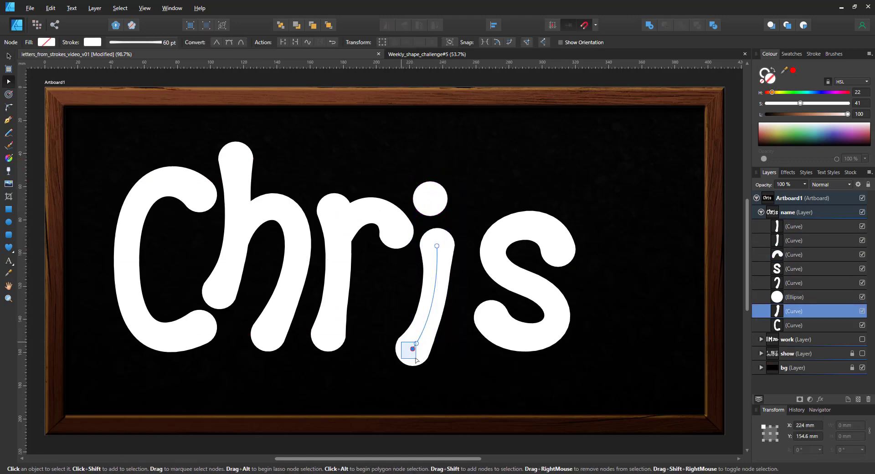
{"action": "key", "text": "v"}
{"action": "left_click", "coordinate": [542, 233]}
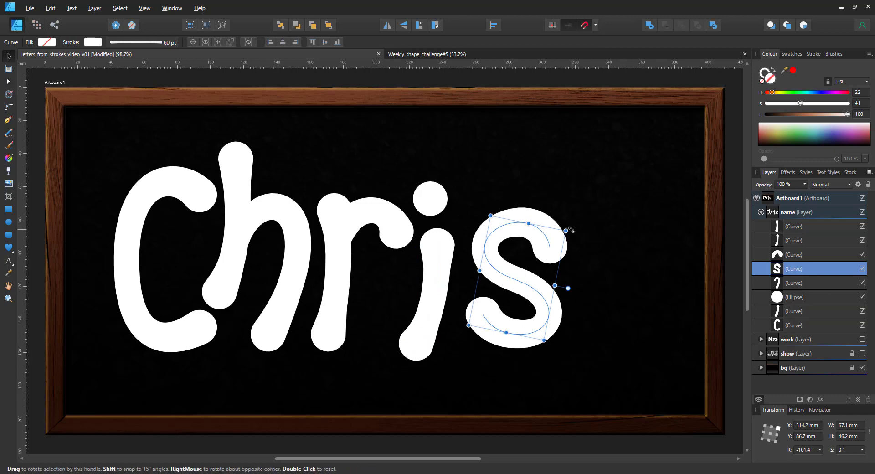
{"action": "left_click_drag", "start_coordinate": [572, 230], "coordinate": [556, 216]}
{"action": "left_click_drag", "start_coordinate": [510, 233], "coordinate": [505, 195]}
Bend the i's stem into a curve whose foot sweeps under the s to about X 279.8, Y 149 mm
{"action": "key", "text": "a"}
{"action": "left_click", "coordinate": [412, 350]}
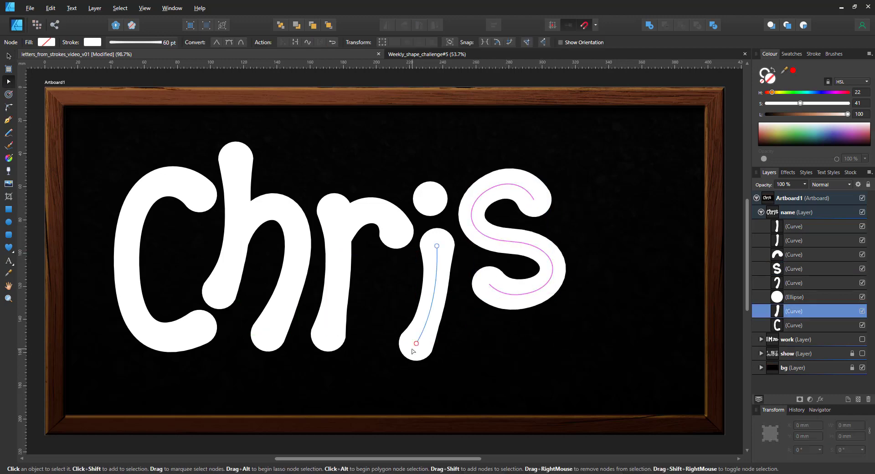
{"action": "left_click_drag", "start_coordinate": [416, 344], "coordinate": [443, 330]}
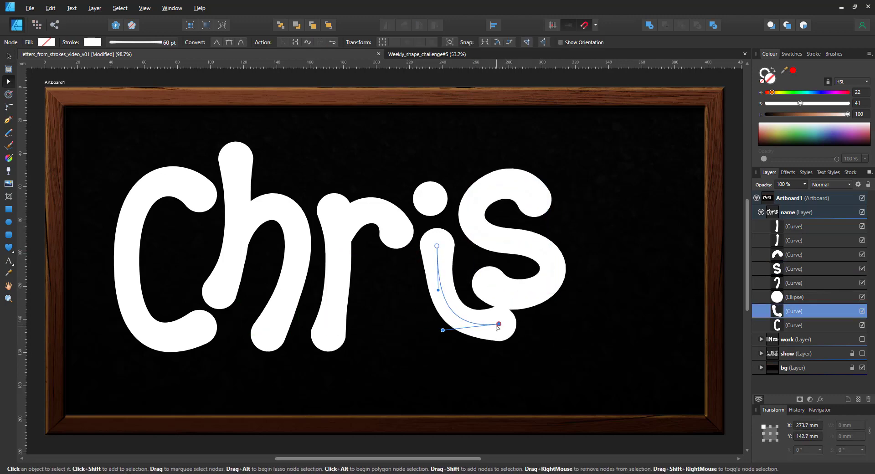
{"action": "mouse_move", "coordinate": [498, 327]}
{"action": "left_mouse_down"}
{"action": "mouse_move", "coordinate": [522, 346]}
{"action": "mouse_move", "coordinate": [509, 335]}
{"action": "left_mouse_up"}
{"action": "left_click_drag", "start_coordinate": [438, 290], "coordinate": [432, 315]}
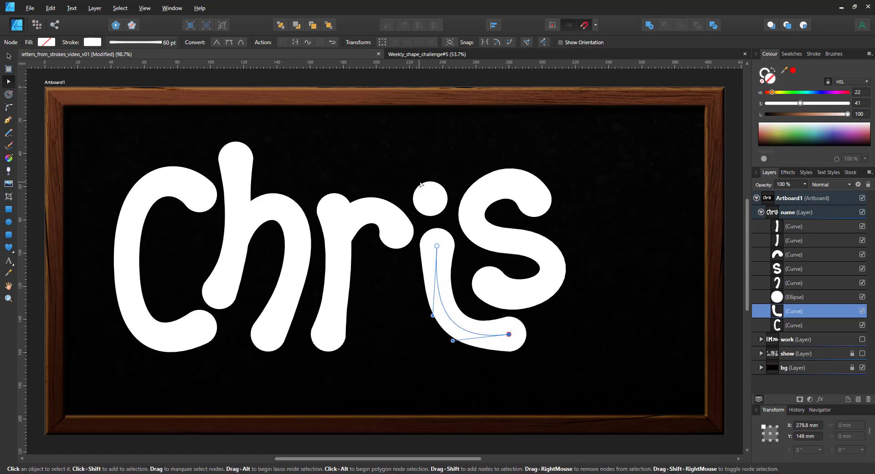
Nudge the i's dot toward the s and raise the s to about X 302.5, Y 50.9 mm
{"action": "left_click", "coordinate": [435, 199]}
{"action": "left_click_drag", "start_coordinate": [436, 198], "coordinate": [440, 193]}
{"action": "left_click", "coordinate": [495, 206]}
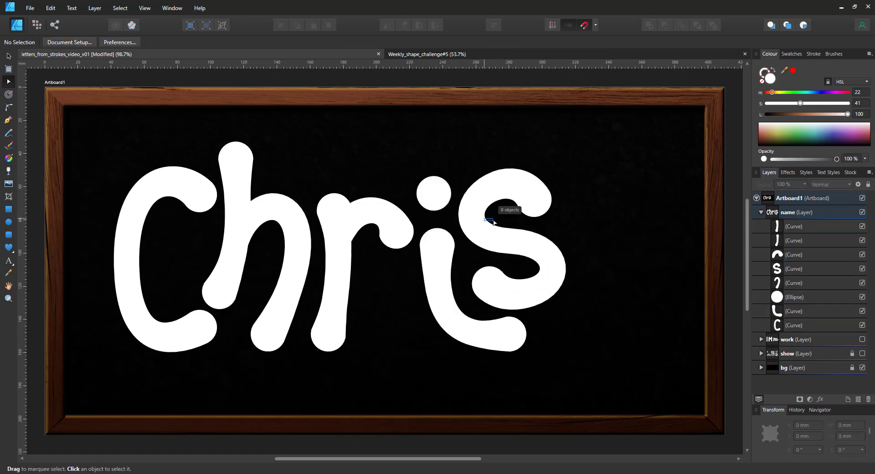
{"action": "left_click", "coordinate": [484, 234]}
{"action": "left_click_drag", "start_coordinate": [493, 221], "coordinate": [493, 231]}
{"action": "key", "text": "v"}
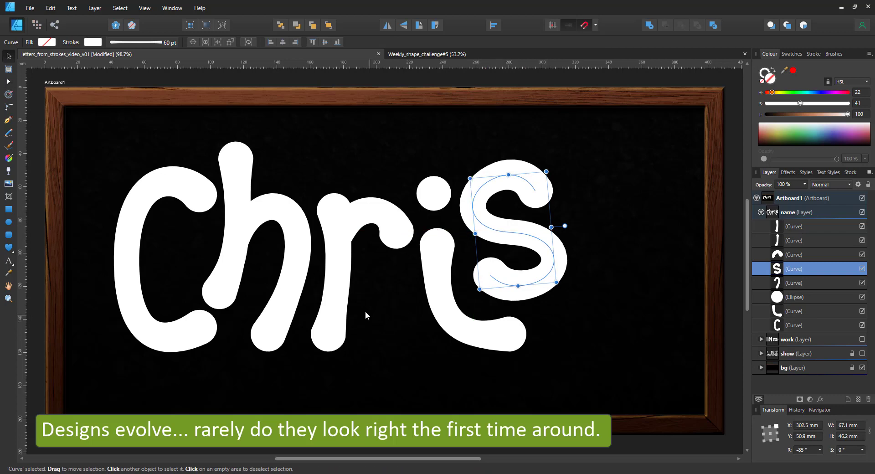
Pull the end of the i's curved foot back toward its stem to shorten the sweep
{"action": "left_click", "coordinate": [338, 311]}
{"action": "left_click", "coordinate": [461, 319]}
{"action": "key", "text": "a"}
{"action": "left_click", "coordinate": [485, 335]}
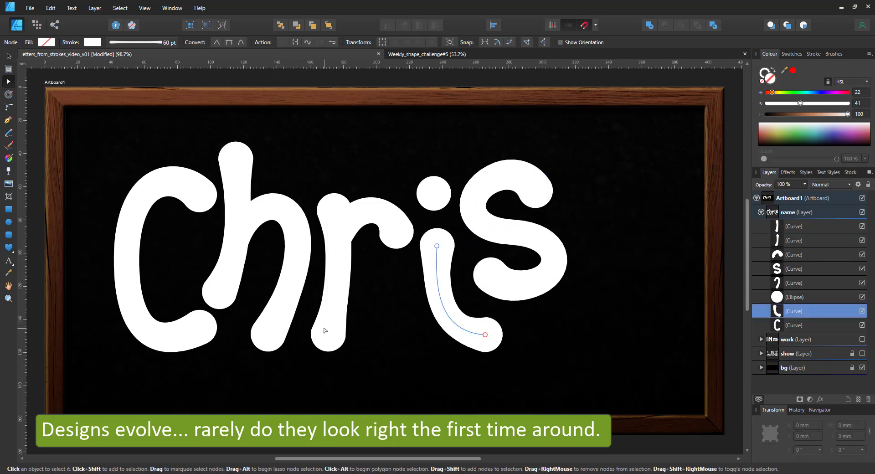
Try a reshaped duplicate of the r's arch as a second foot on the i's stem, and discard it
{"action": "left_click", "coordinate": [363, 225]}
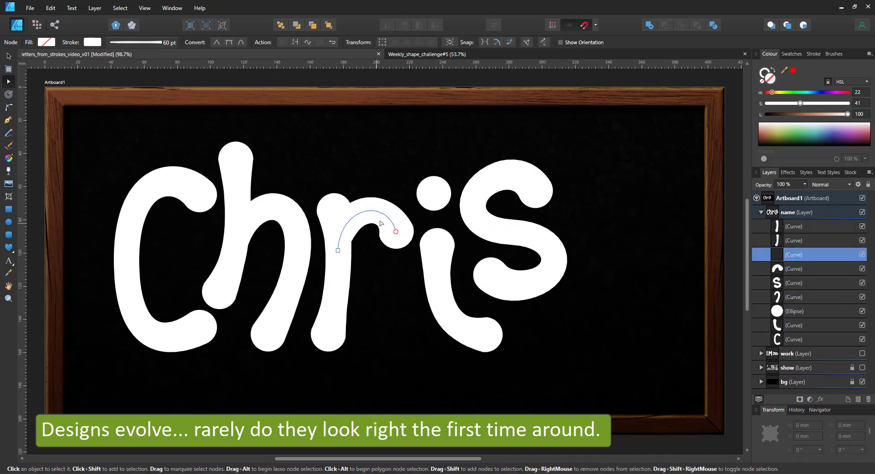
{"action": "key", "text": "v"}
{"action": "left_click_drag", "start_coordinate": [399, 208], "coordinate": [422, 344]}
{"action": "key", "text": "a"}
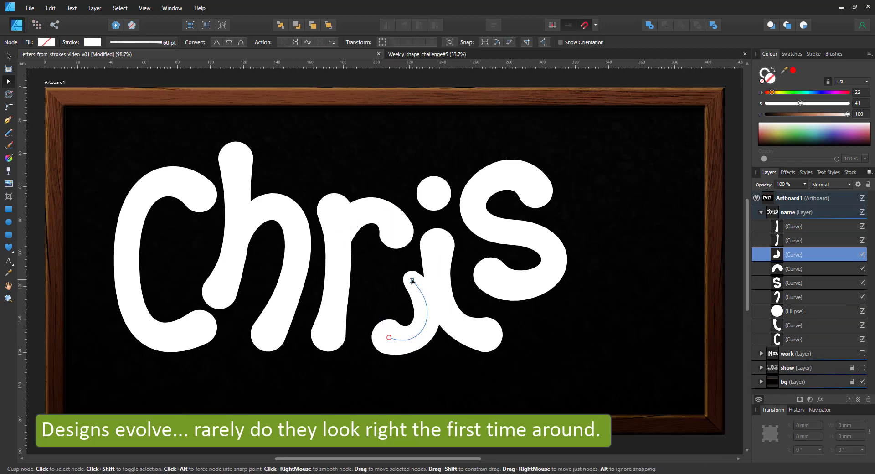
{"action": "left_click_drag", "start_coordinate": [412, 280], "coordinate": [434, 250]}
{"action": "left_click_drag", "start_coordinate": [467, 281], "coordinate": [441, 309]}
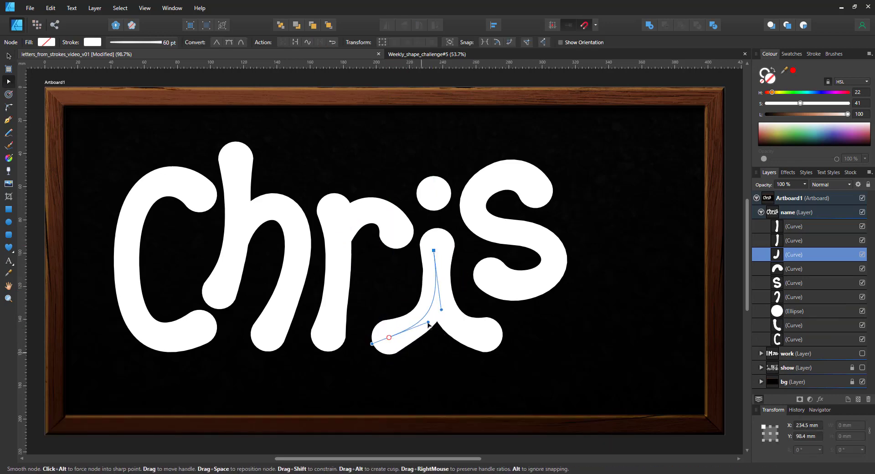
{"action": "left_click_drag", "start_coordinate": [405, 343], "coordinate": [404, 343]}
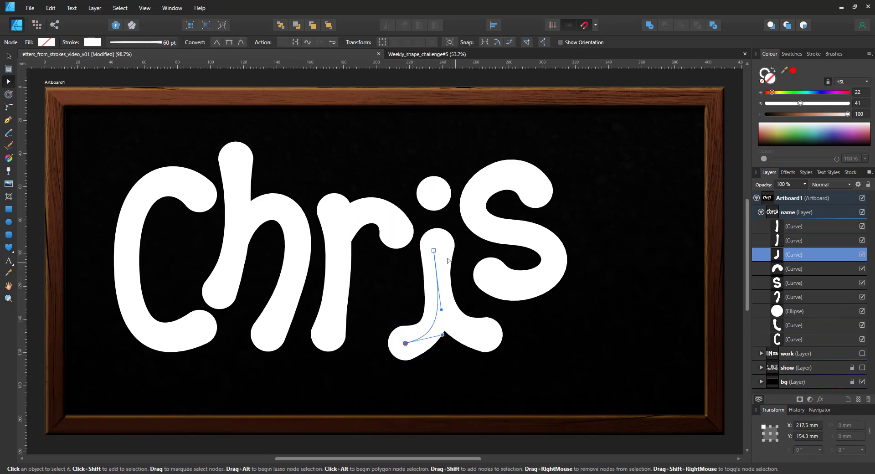
{"action": "key", "text": "Delete"}
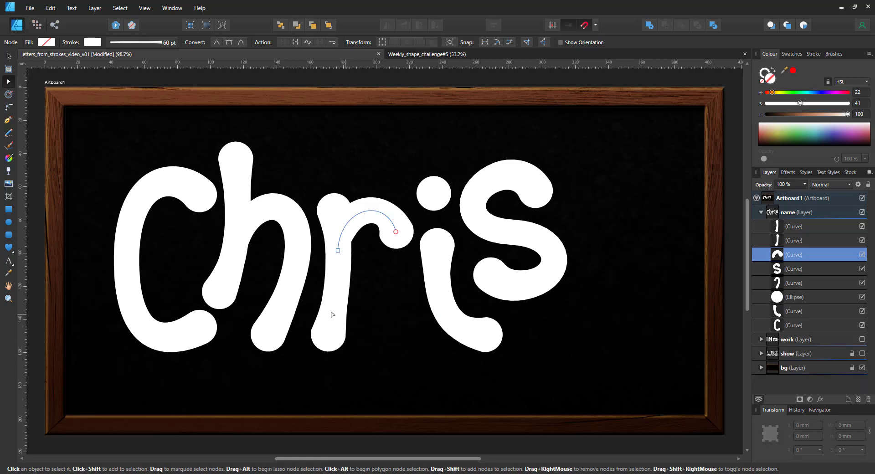
Move the i's stem below the r's arm, shorten it and bend its foot to about X 217.7, Y 158.6 mm
{"action": "left_click", "coordinate": [425, 303]}
{"action": "left_click_drag", "start_coordinate": [442, 305], "coordinate": [399, 339]}
{"action": "double_click", "coordinate": [398, 336]}
{"action": "left_click_drag", "start_coordinate": [464, 379], "coordinate": [430, 363]}
{"action": "key", "text": "Delete"}
{"action": "left_click", "coordinate": [399, 339]}
{"action": "key", "text": "Delete"}
{"action": "left_click_drag", "start_coordinate": [398, 334], "coordinate": [389, 341]}
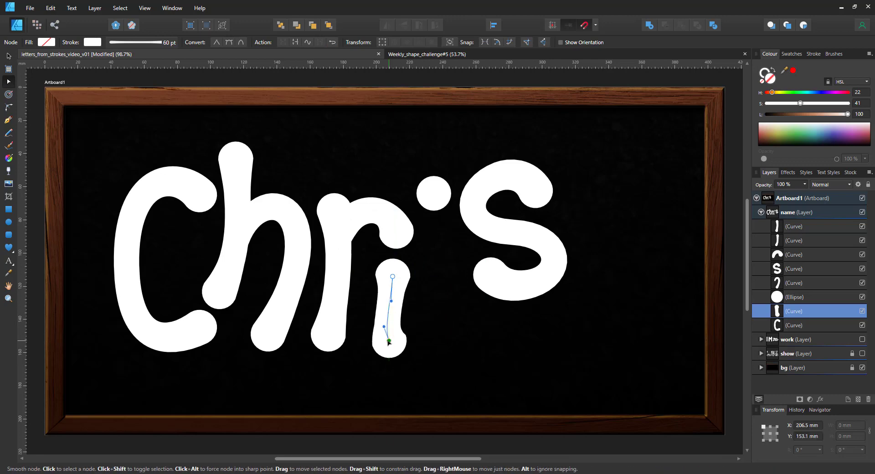
{"action": "left_click_drag", "start_coordinate": [391, 302], "coordinate": [402, 304]}
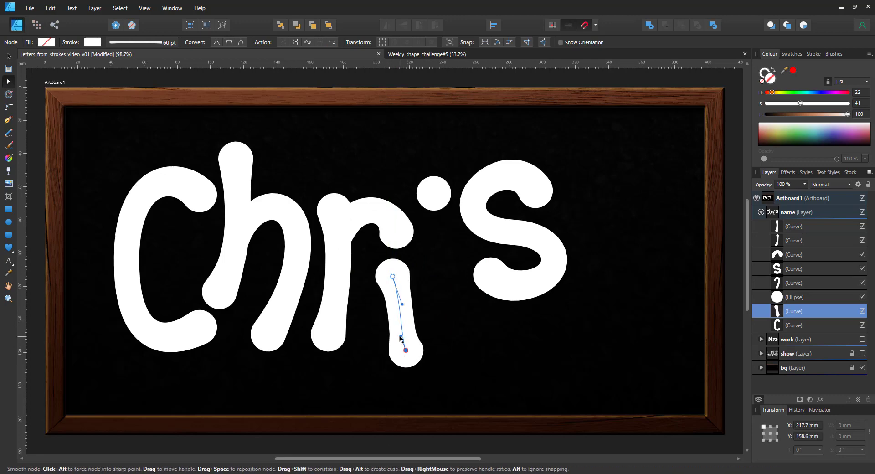
Delete the i's dot and shift the s into the gap beside the r with a clockwise tilt
{"action": "key", "text": "v"}
{"action": "left_click", "coordinate": [445, 193]}
{"action": "key", "text": "Delete"}
{"action": "left_click_drag", "start_coordinate": [478, 215], "coordinate": [440, 249]}
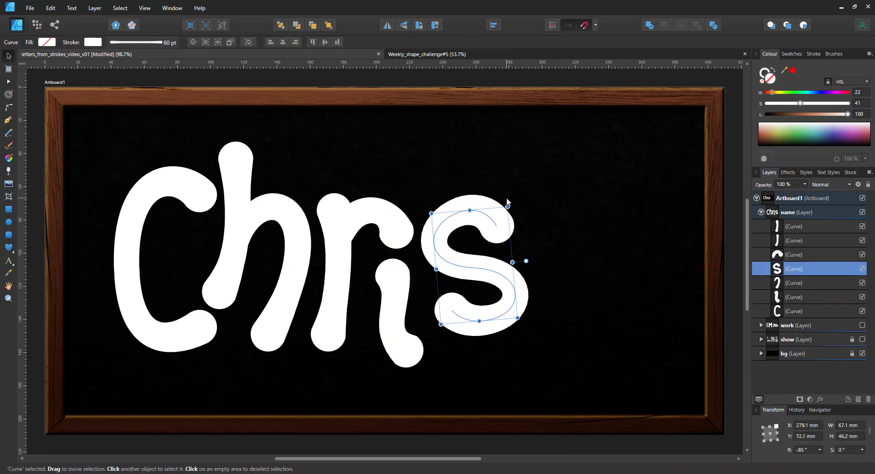
{"action": "left_click_drag", "start_coordinate": [509, 205], "coordinate": [502, 229]}
Raise the foot of the h's stem slightly
{"action": "left_click", "coordinate": [227, 271]}
{"action": "key", "text": "a"}
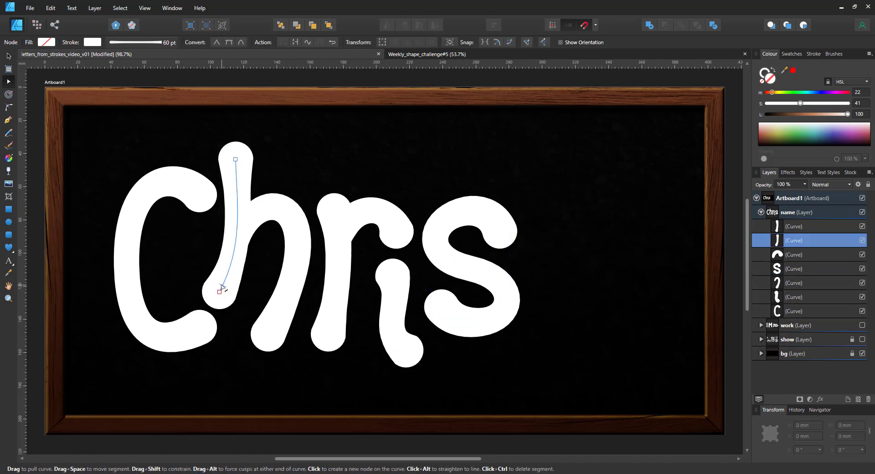
{"action": "left_click", "coordinate": [219, 292]}
{"action": "left_click", "coordinate": [239, 314]}
Rotate the C slightly counter-clockwise and lower it a little
{"action": "left_click", "coordinate": [164, 182]}
{"action": "key", "text": "v"}
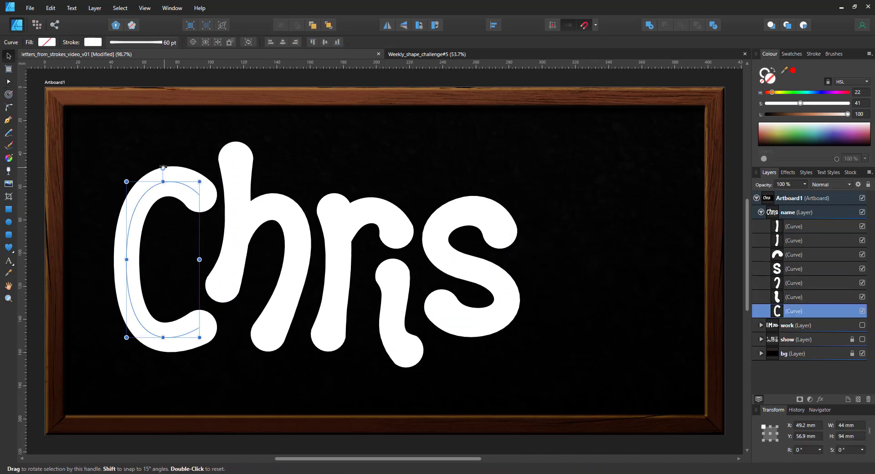
{"action": "left_click_drag", "start_coordinate": [173, 185], "coordinate": [171, 192]}
{"action": "left_click", "coordinate": [113, 443]}
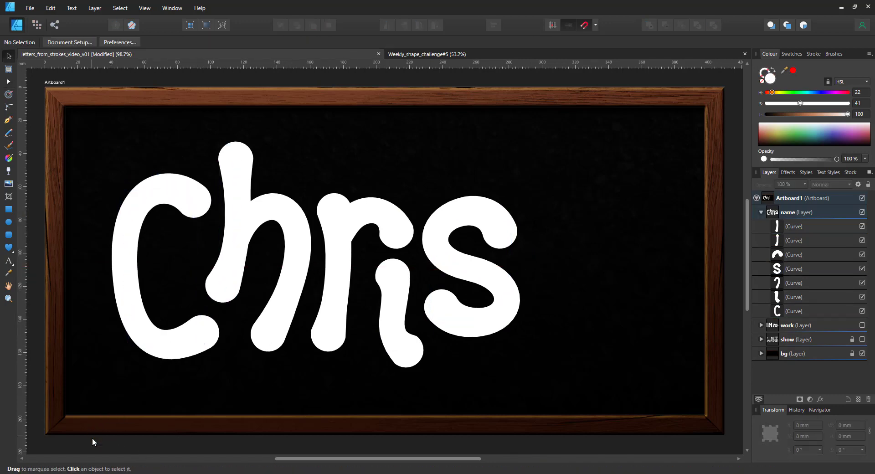
Move all the letter strokes together toward the middle of the board, to X 85.1, Y 50 mm
{"action": "left_click_drag", "start_coordinate": [92, 441], "coordinate": [510, 159]}
{"action": "left_click_drag", "start_coordinate": [438, 240], "coordinate": [500, 251]}
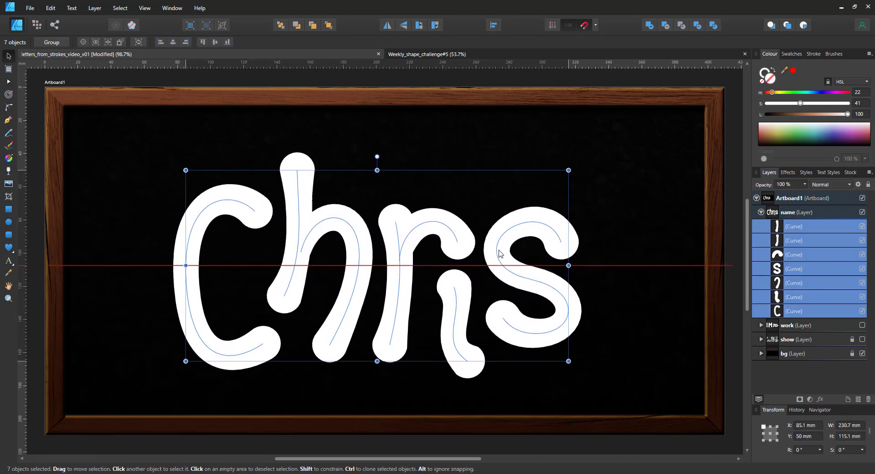
{"action": "left_click", "coordinate": [321, 447]}
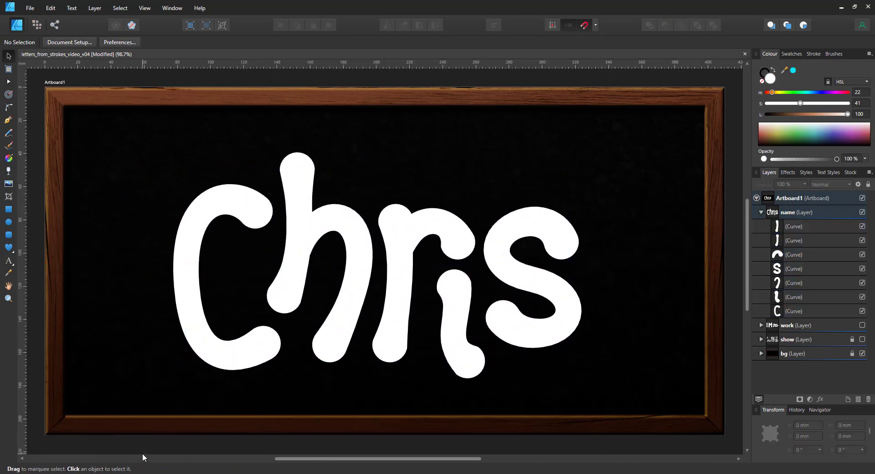
Set the stroke width of all the letters to 80 pt
{"action": "left_click_drag", "start_coordinate": [144, 442], "coordinate": [603, 148]}
{"action": "left_click", "coordinate": [8, 120]}
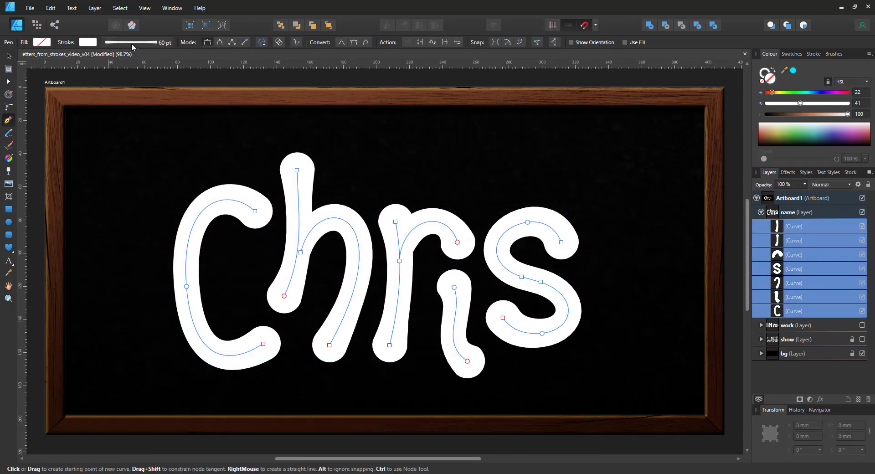
{"action": "left_click", "coordinate": [131, 42]}
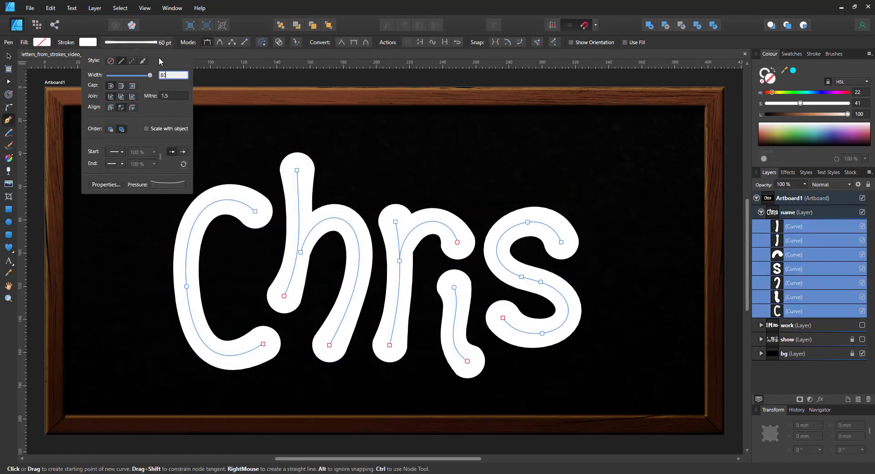
{"action": "type", "text": "80"}
{"action": "key", "text": "Return"}
Apply the saved pressure profile with the deepest dip to all the letter strokes
{"action": "left_click", "coordinate": [167, 184]}
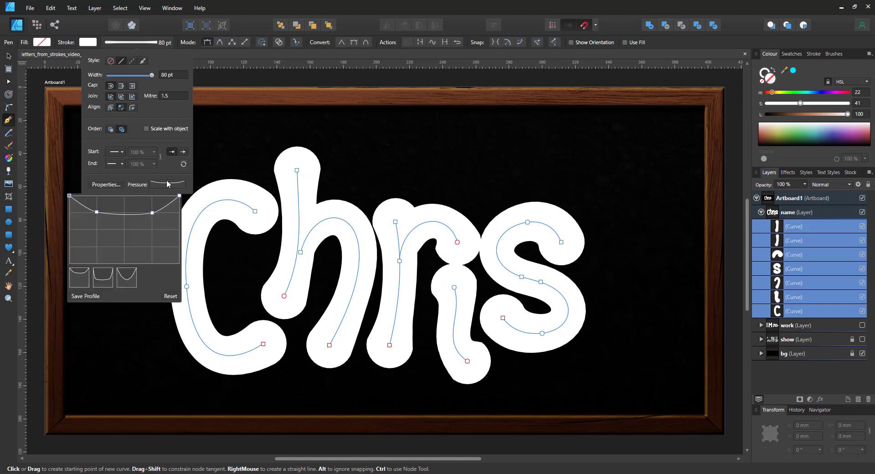
{"action": "left_click", "coordinate": [126, 279]}
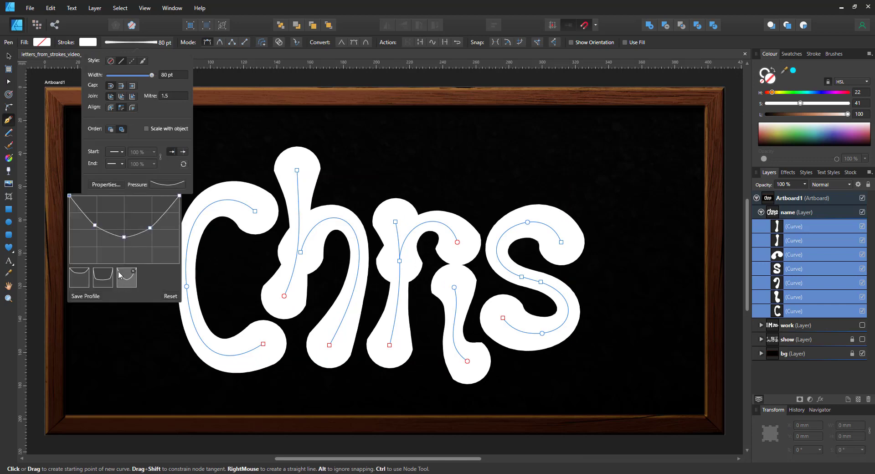
{"action": "left_click", "coordinate": [338, 229]}
{"action": "key", "text": "v"}
{"action": "left_click", "coordinate": [192, 124]}
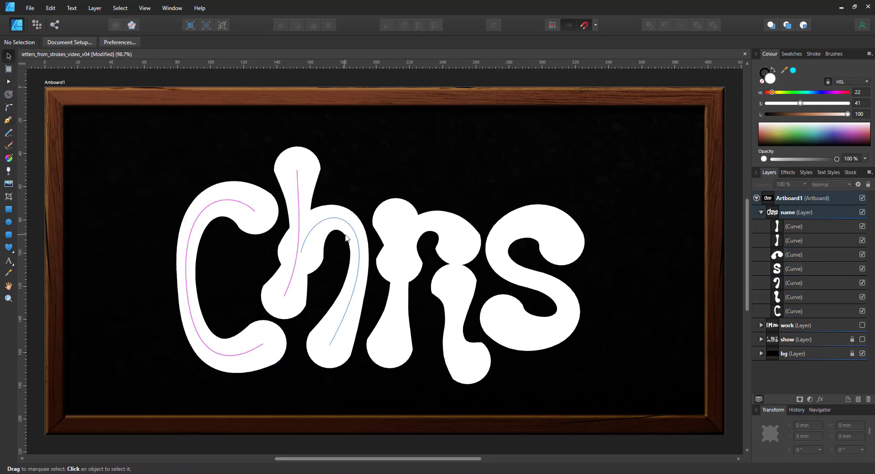
Lower the start of the pressure curve for the arches of the h and r so both strokes begin thin
{"action": "left_click", "coordinate": [355, 233]}
{"action": "left_click", "coordinate": [442, 236], "text": "shift"}
{"action": "left_click", "coordinate": [8, 121]}
{"action": "left_click", "coordinate": [123, 42]}
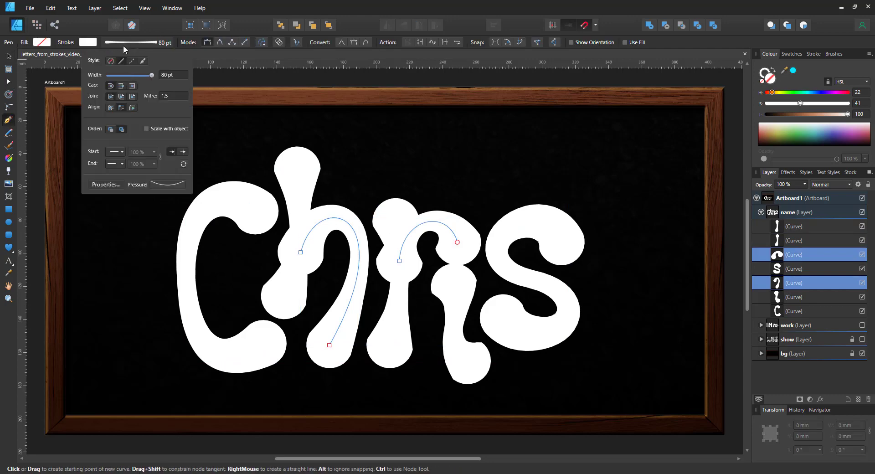
{"action": "left_click", "coordinate": [165, 185]}
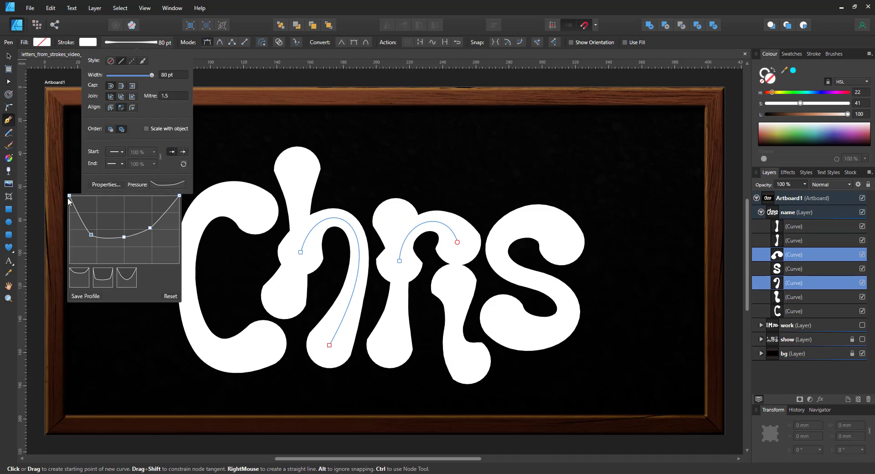
{"action": "left_click_drag", "start_coordinate": [69, 198], "coordinate": [68, 241]}
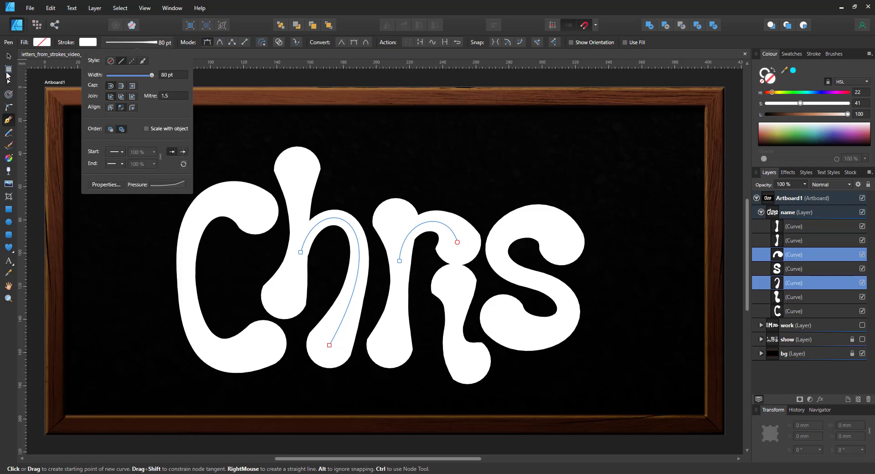
{"action": "key", "text": "v"}
Raise the end of the r's arm clear of the i and reshape its arch
{"action": "key", "text": "a"}
{"action": "left_click_drag", "start_coordinate": [455, 233], "coordinate": [457, 233]}
{"action": "mouse_move", "coordinate": [447, 198]}
{"action": "left_mouse_down"}
{"action": "mouse_move", "coordinate": [431, 206]}
{"action": "mouse_move", "coordinate": [497, 269]}
{"action": "left_mouse_up"}
{"action": "left_click_drag", "start_coordinate": [447, 200], "coordinate": [440, 217]}
Bow the C's back outward and lower its top so the letter is about 82.7 mm high
{"action": "left_click", "coordinate": [186, 291]}
{"action": "left_click_drag", "start_coordinate": [186, 290], "coordinate": [177, 290]}
{"action": "key", "text": "v"}
{"action": "left_click_drag", "start_coordinate": [211, 201], "coordinate": [210, 220]}
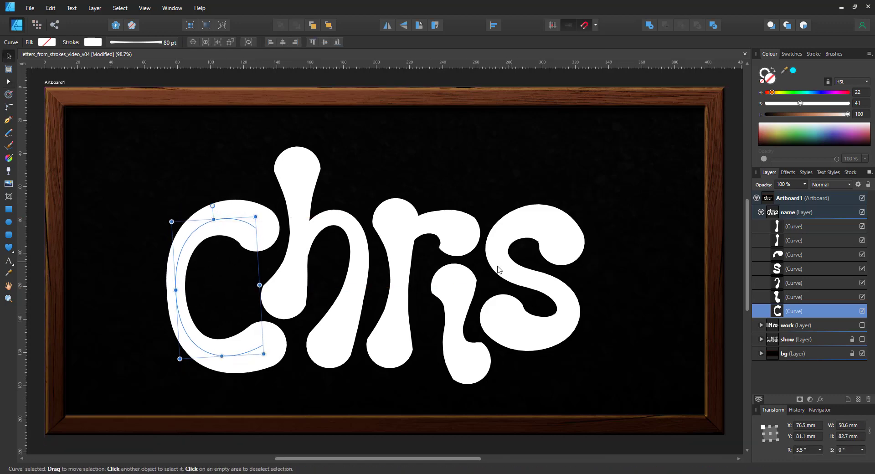
Move all the letter strokes up slightly and group them
{"action": "left_click_drag", "start_coordinate": [125, 449], "coordinate": [629, 128]}
{"action": "left_click_drag", "start_coordinate": [532, 211], "coordinate": [533, 204]}
{"action": "key", "text": "ctrl+g"}
Duplicate the group, hide the original as a backup and ungroup the copy
{"action": "key", "text": "ctrl+j"}
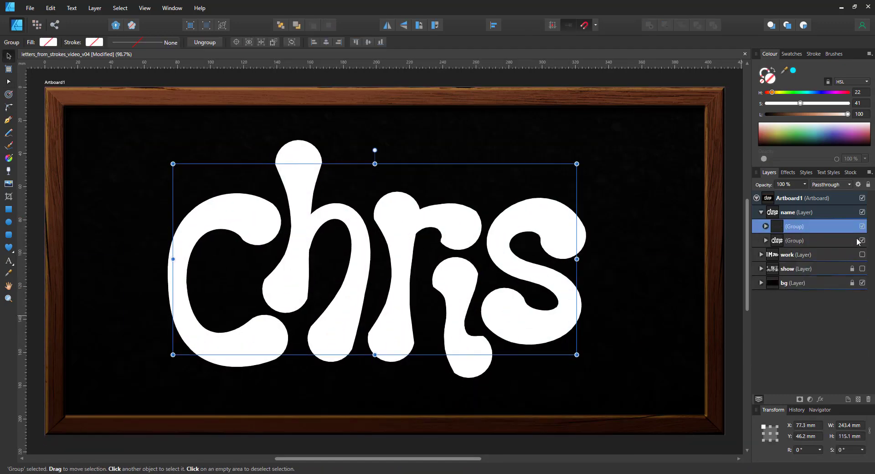
{"action": "left_click", "coordinate": [862, 241]}
{"action": "key", "text": "ctrl+shift+g"}
Expand the strokes of the seven curves and combine them into an additive compound shape
{"action": "left_click", "coordinate": [95, 8]}
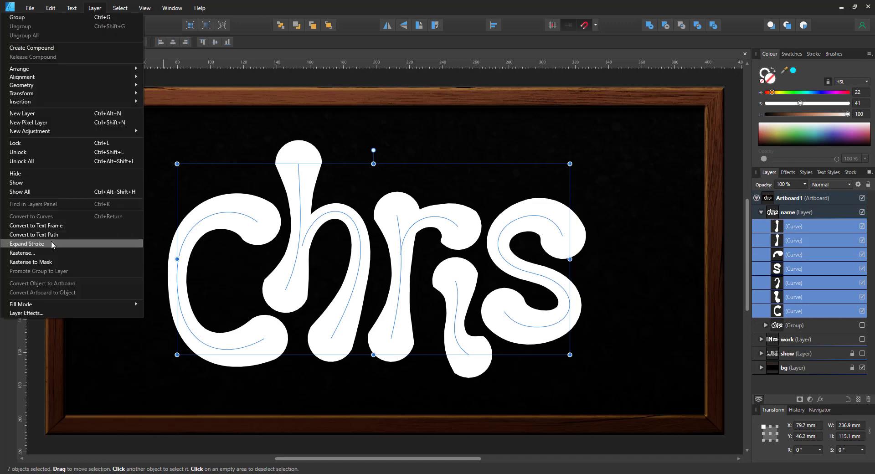
{"action": "left_click", "coordinate": [53, 244]}
{"action": "left_click", "coordinate": [649, 25], "text": "alt"}
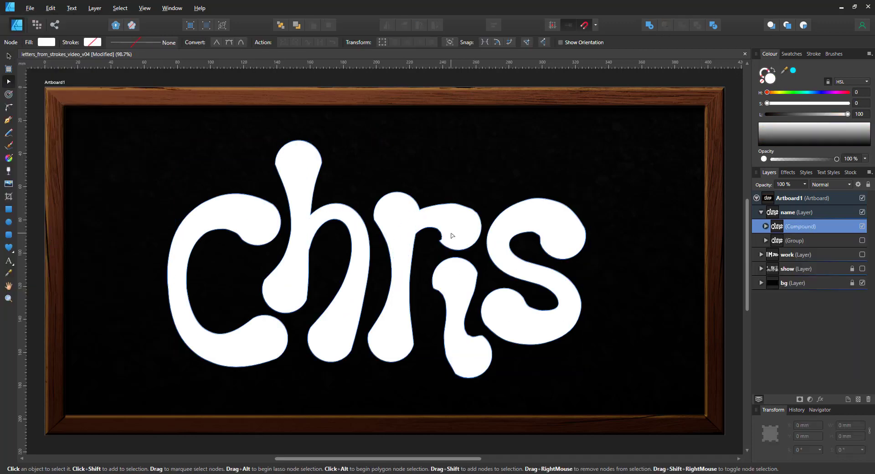
Delete the surplus nodes along the inner curve and top edge of the r's arm
{"action": "key", "text": "a"}
{"action": "scroll", "coordinate": [453, 235], "scroll_direction": "up", "scroll_amount": 6}
{"action": "left_click", "coordinate": [368, 296]}
{"action": "left_click_drag", "start_coordinate": [338, 264], "coordinate": [409, 354]}
{"action": "key", "text": "Delete"}
{"action": "left_click", "coordinate": [420, 109]}
{"action": "key", "text": "Delete"}
{"action": "left_click", "coordinate": [563, 138]}
{"action": "key", "text": "Delete"}
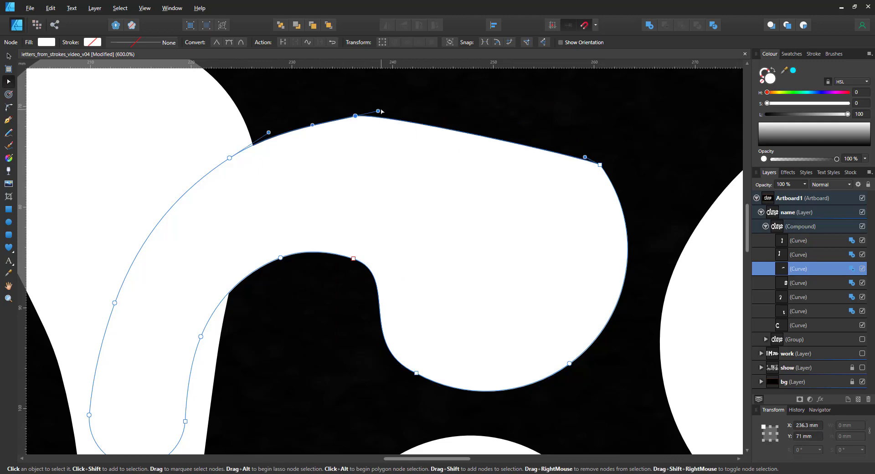
Bow the top edge of the r's arm outward and convert the corner node at its end to smooth
{"action": "left_click_drag", "start_coordinate": [379, 112], "coordinate": [534, 105]}
{"action": "left_click_drag", "start_coordinate": [590, 159], "coordinate": [585, 157]}
{"action": "left_click", "coordinate": [600, 165]}
{"action": "left_click", "coordinate": [230, 42]}
Delete the surplus nodes inside the s's upper curl and even out its inner curve
{"action": "scroll", "coordinate": [453, 357], "scroll_direction": "down", "scroll_amount": 3}
{"action": "scroll", "coordinate": [547, 227], "scroll_direction": "up", "scroll_amount": 3}
{"action": "left_click", "coordinate": [474, 182]}
{"action": "left_click_drag", "start_coordinate": [421, 148], "coordinate": [477, 200]}
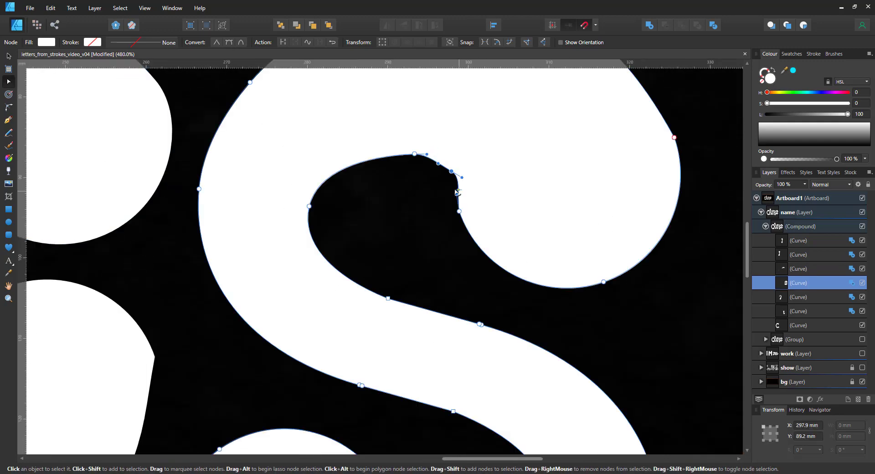
{"action": "key", "text": "Delete"}
{"action": "scroll", "coordinate": [463, 242], "scroll_direction": "down", "scroll_amount": 2}
{"action": "left_click", "coordinate": [471, 261], "text": "alt"}
{"action": "left_click_drag", "start_coordinate": [489, 263], "coordinate": [453, 251]}
{"action": "left_click_drag", "start_coordinate": [532, 263], "coordinate": [561, 289]}
Convert the corner node on the right side of the i's head to smooth and delete a surplus node
{"action": "scroll", "coordinate": [543, 270], "scroll_direction": "down", "scroll_amount": 5}
{"action": "scroll", "coordinate": [488, 360], "scroll_direction": "up", "scroll_amount": 4}
{"action": "left_click", "coordinate": [532, 309]}
{"action": "left_click", "coordinate": [551, 273]}
{"action": "left_click", "coordinate": [229, 42]}
{"action": "left_click_drag", "start_coordinate": [589, 336], "coordinate": [591, 330]}
{"action": "key", "text": "Delete"}
Smooth the outline around the i's head and delete the surplus nodes on the left side of its neck
{"action": "left_click_drag", "start_coordinate": [425, 287], "coordinate": [436, 325]}
{"action": "scroll", "coordinate": [461, 246], "scroll_direction": "up", "scroll_amount": 3}
{"action": "left_click", "coordinate": [539, 197]}
{"action": "left_click", "coordinate": [229, 42]}
{"action": "left_click_drag", "start_coordinate": [395, 239], "coordinate": [434, 296]}
{"action": "key", "text": "Delete"}
{"action": "left_click", "coordinate": [378, 252]}
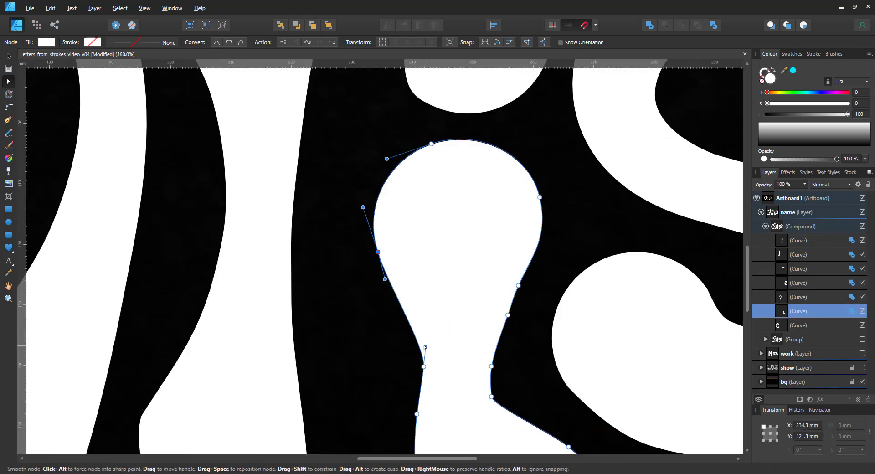
Delete the surplus nodes at the i's lower bend and smooth the transition into its foot
{"action": "scroll", "coordinate": [501, 255], "scroll_direction": "down", "scroll_amount": 3}
{"action": "left_click_drag", "start_coordinate": [511, 177], "coordinate": [484, 218]}
{"action": "key", "text": "Delete"}
{"action": "left_click_drag", "start_coordinate": [515, 188], "coordinate": [511, 192]}
{"action": "left_click", "coordinate": [551, 246]}
{"action": "left_click", "coordinate": [229, 42]}
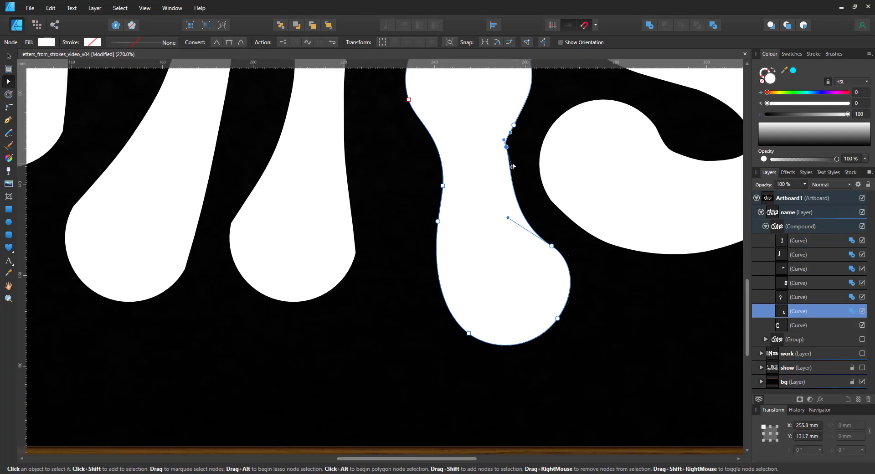
Round out the i's foot by pulling its two right-hand nodes outward, and deselect the outline
{"action": "left_click_drag", "start_coordinate": [551, 246], "coordinate": [553, 254]}
{"action": "left_click_drag", "start_coordinate": [557, 318], "coordinate": [564, 324]}
{"action": "left_click", "coordinate": [565, 196]}
{"action": "left_click", "coordinate": [550, 199]}
{"action": "key", "text": "ctrl+0"}
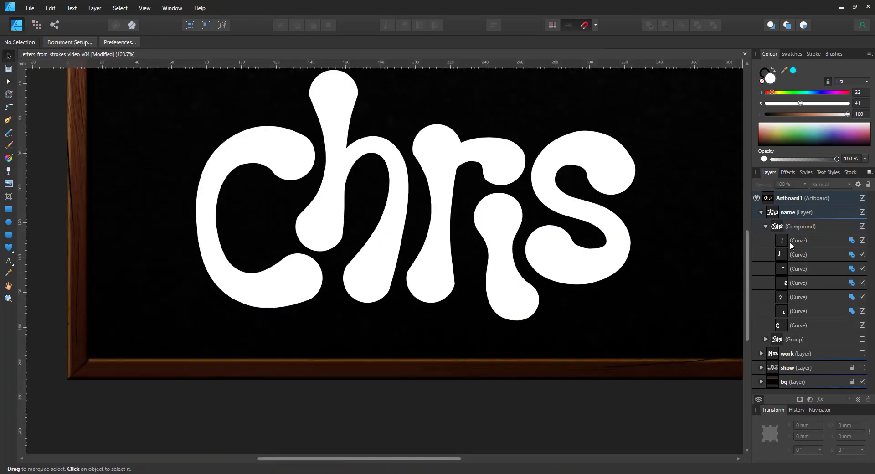